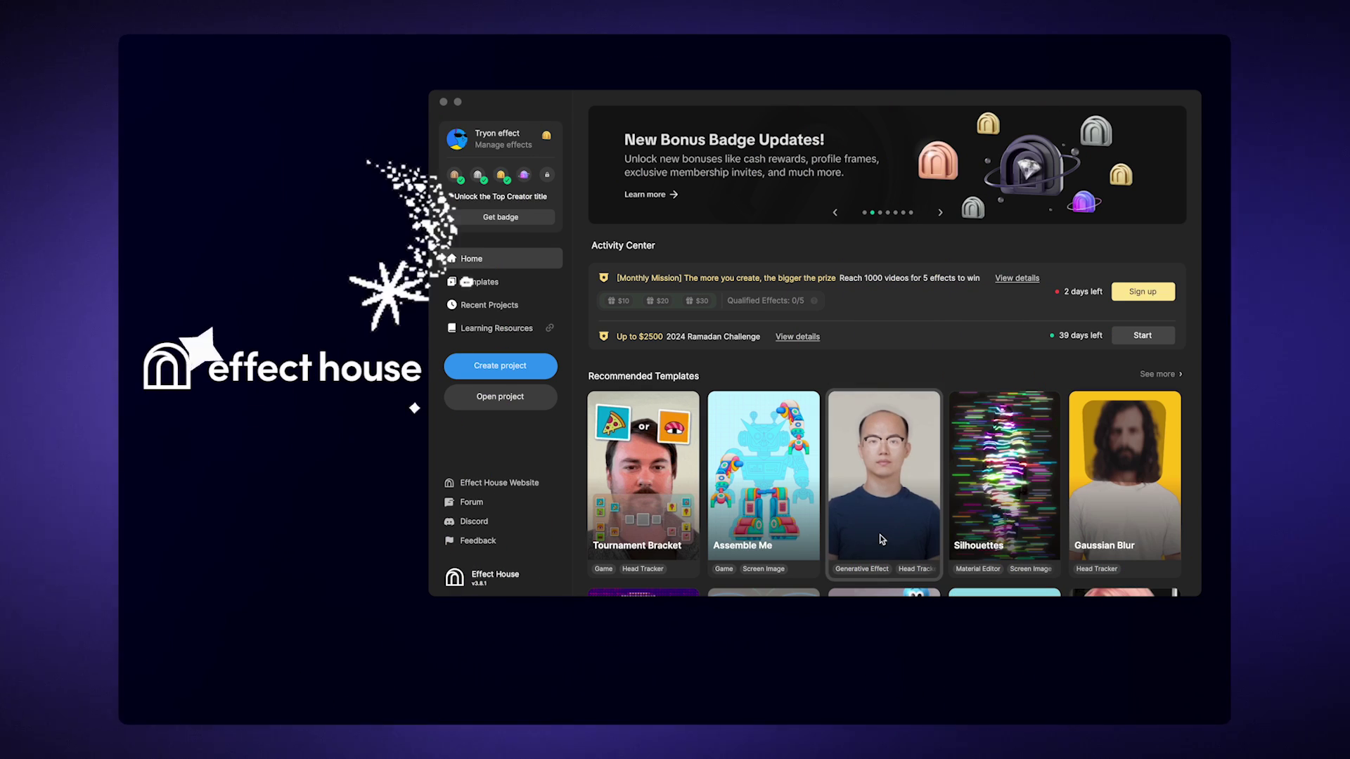
{"action": "scroll", "coordinate": [881, 475], "scroll_direction": "down", "scroll_amount": 5}
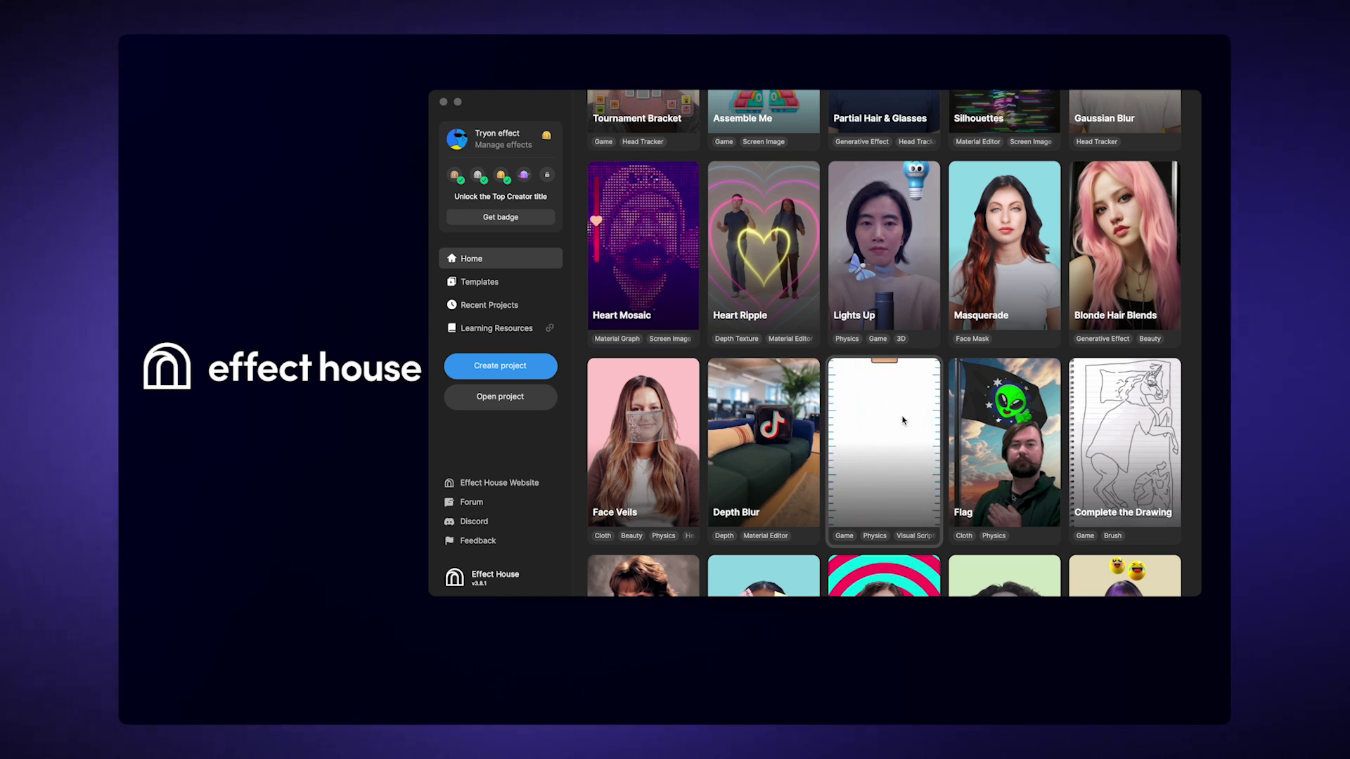
{"action": "scroll", "coordinate": [903, 421], "scroll_direction": "down", "scroll_amount": 1}
{"action": "scroll", "coordinate": [900, 427], "scroll_direction": "down", "scroll_amount": 2}
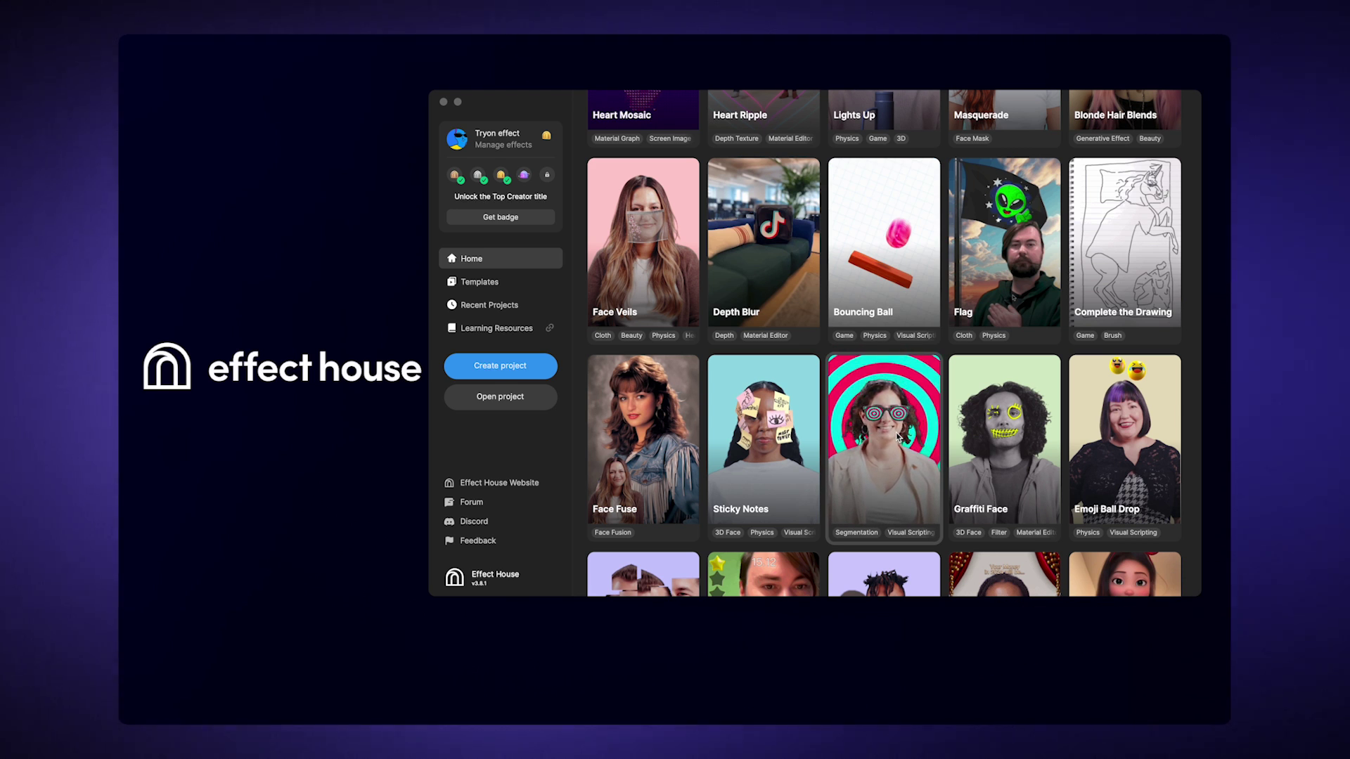
{"action": "scroll", "coordinate": [895, 432], "scroll_direction": "down", "scroll_amount": 3}
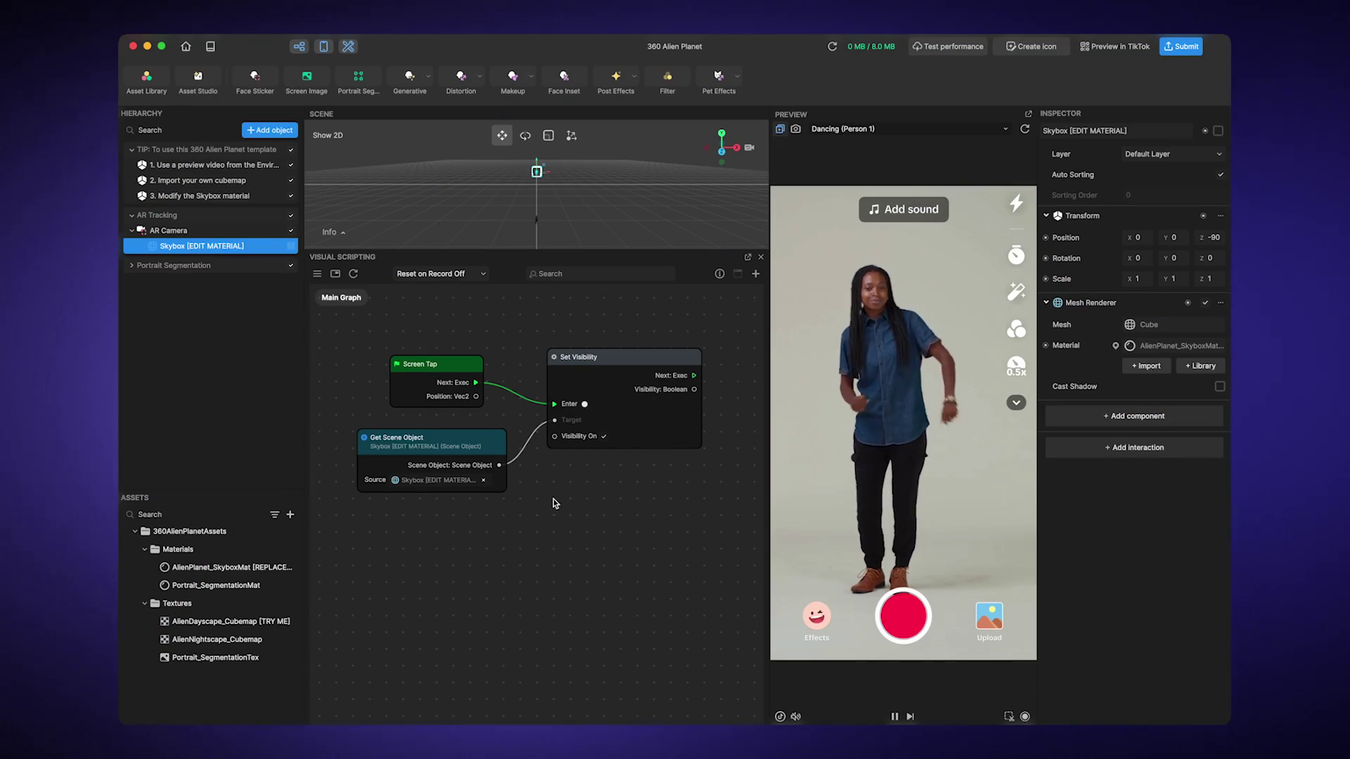
Shift the Screen Tap node left, raise Set Visibility, and select Get Scene Object.
{"action": "left_click", "coordinate": [456, 371]}
{"action": "left_click_drag", "start_coordinate": [456, 370], "coordinate": [431, 368]}
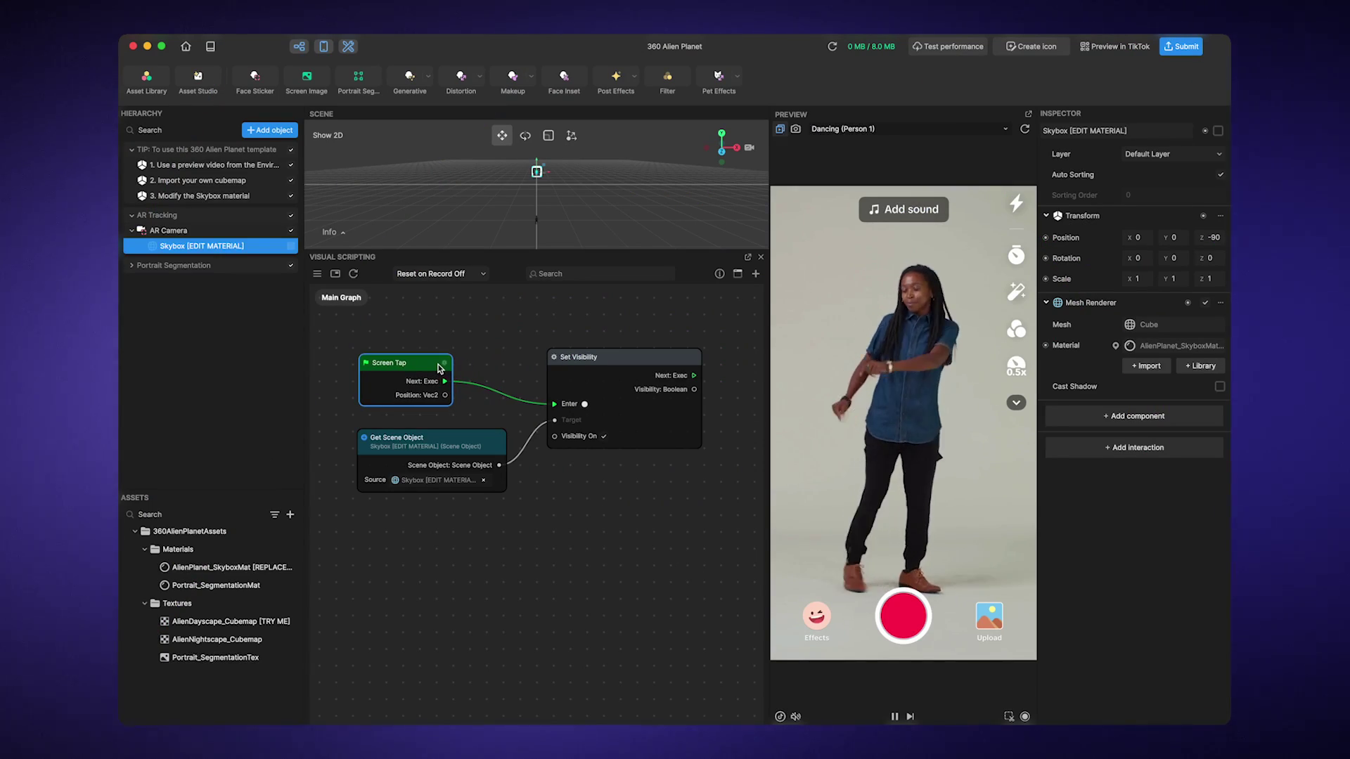
{"action": "left_click_drag", "start_coordinate": [575, 360], "coordinate": [562, 339]}
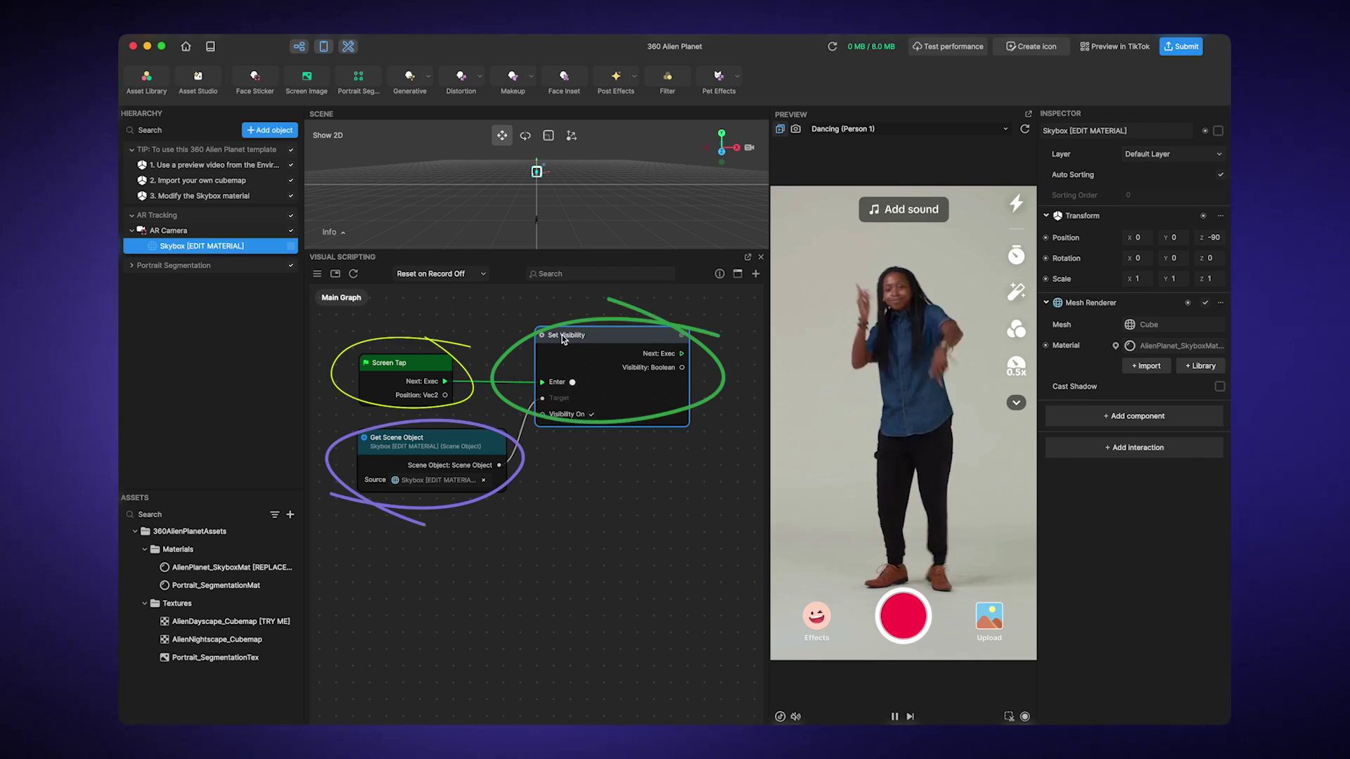
{"action": "left_click", "coordinate": [464, 442]}
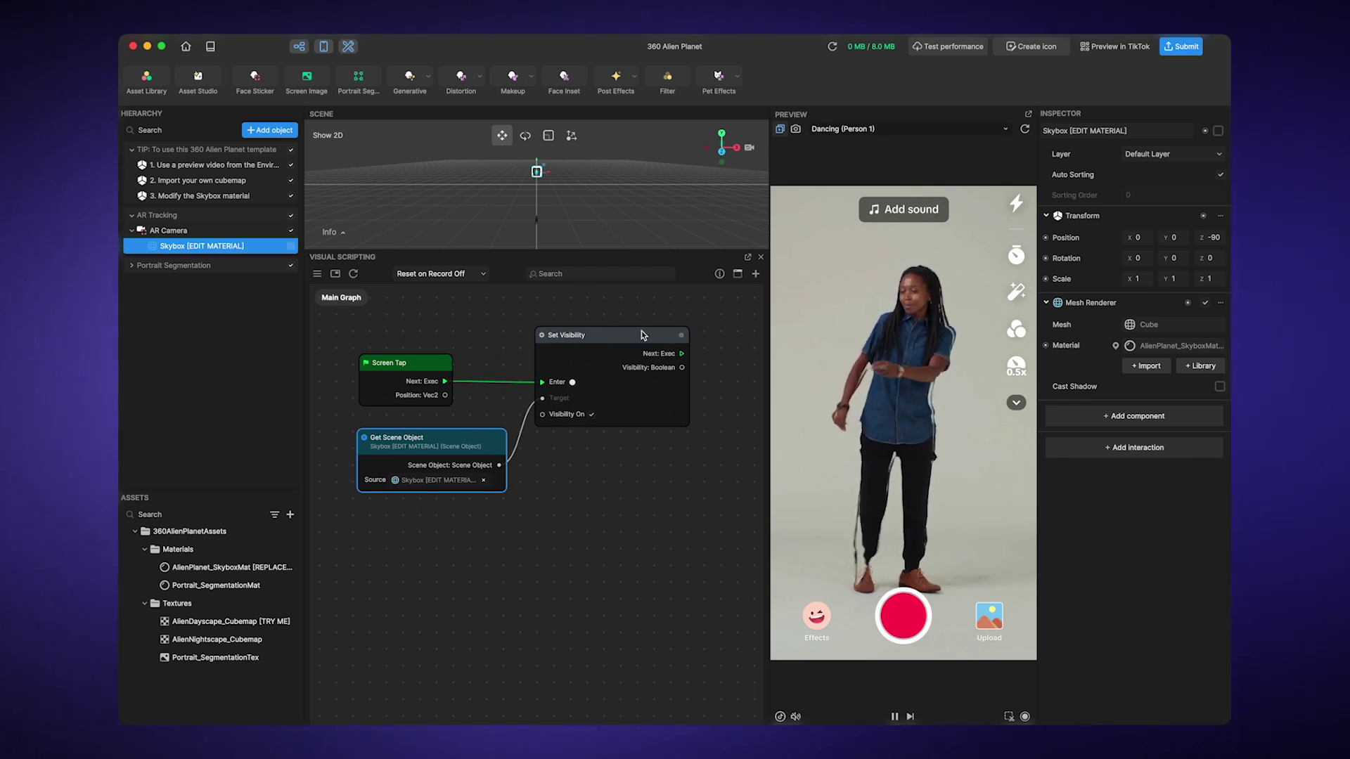
Tap the preview and toggle Visibility On repeatedly, leaving it checked with the alien-planet skybox showing.
{"action": "left_click", "coordinate": [811, 290]}
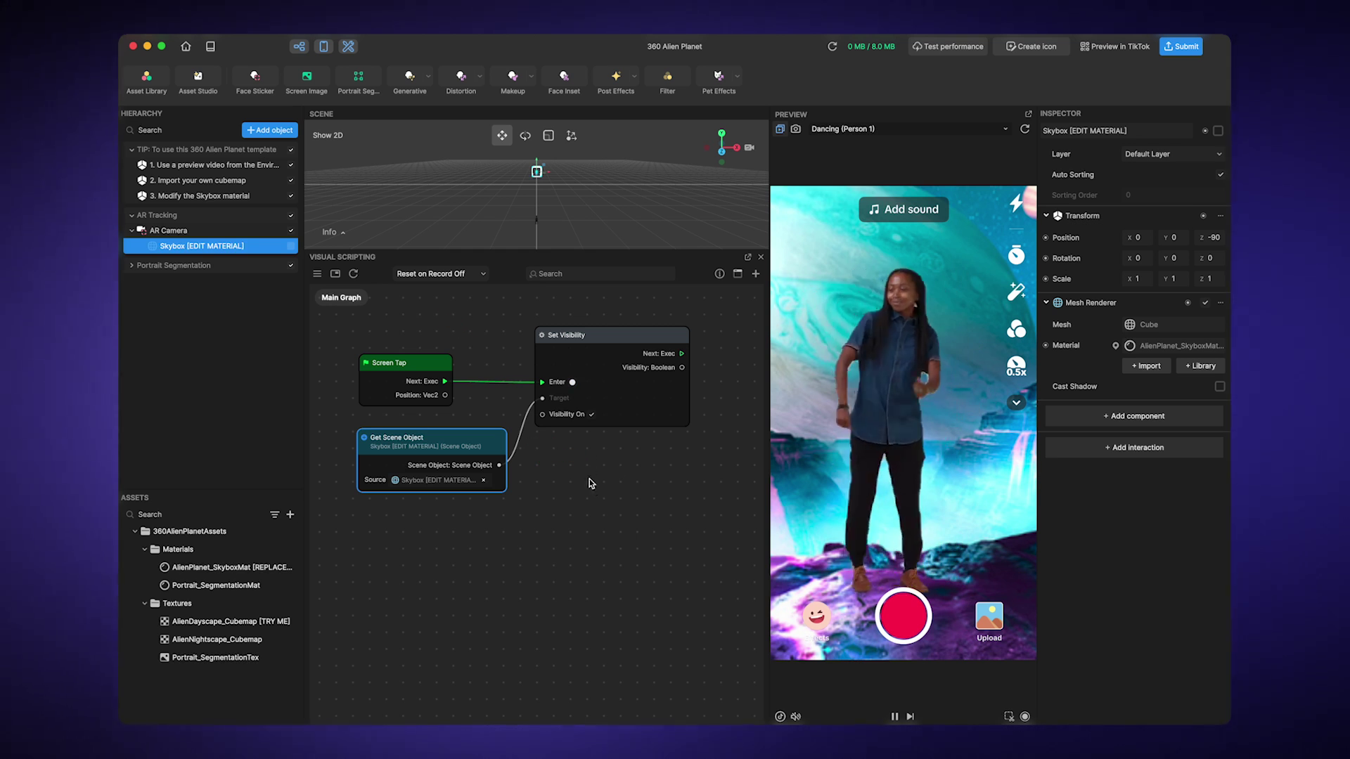
{"action": "left_click", "coordinate": [592, 416]}
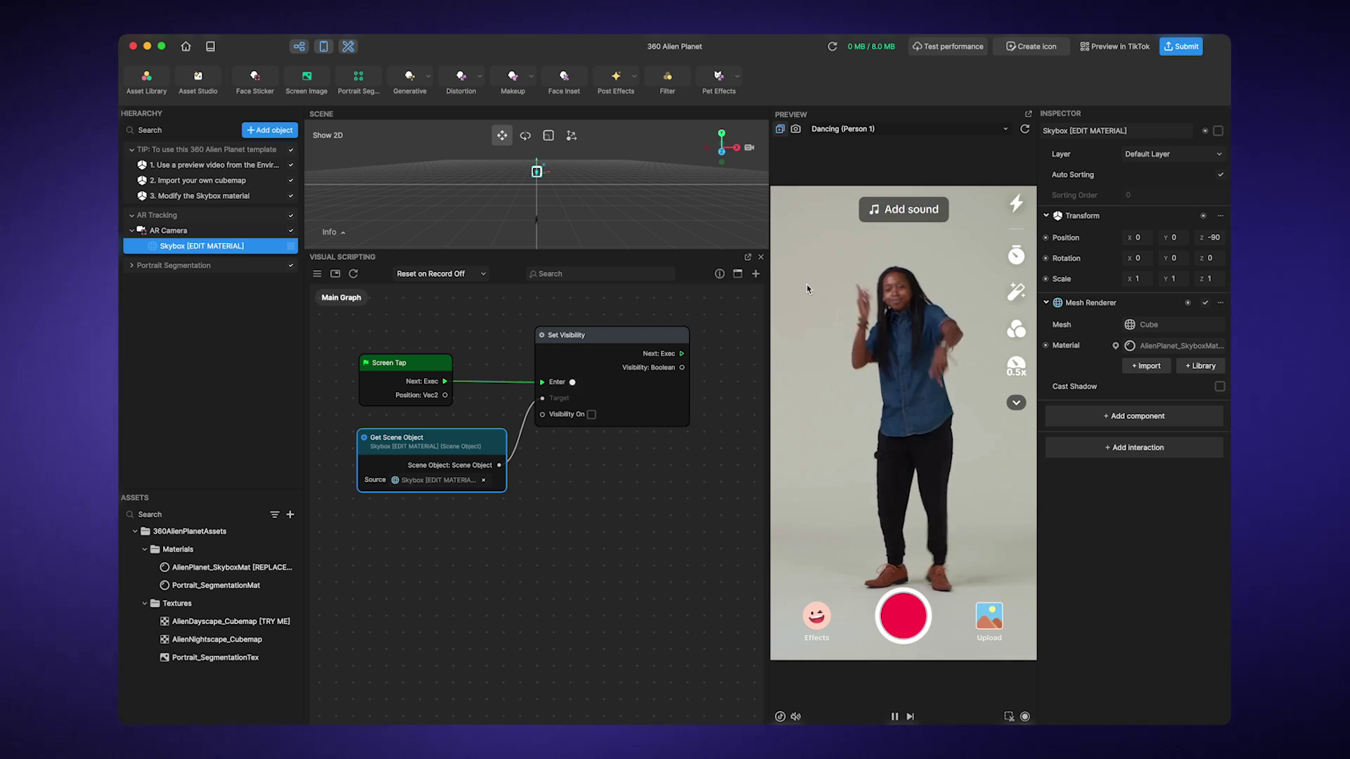
{"action": "left_click", "coordinate": [591, 415]}
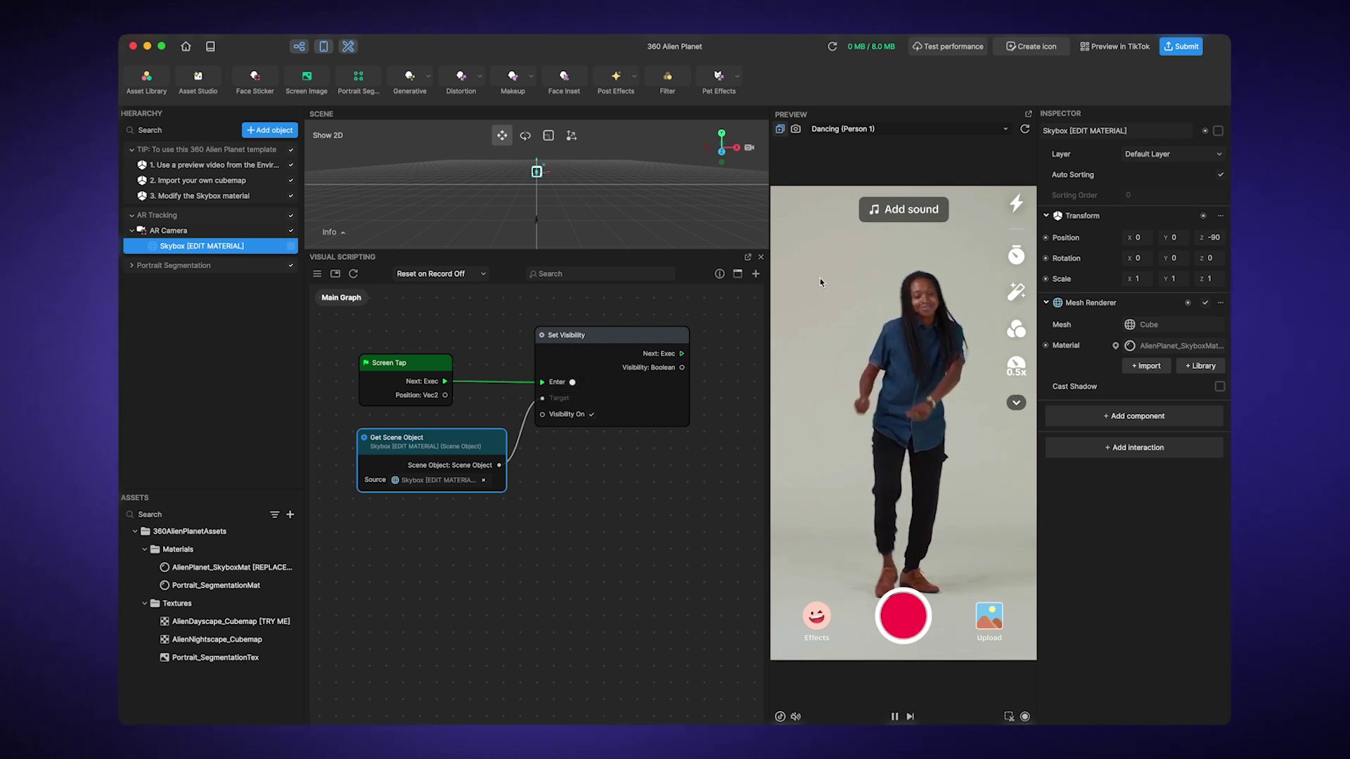
{"action": "left_click", "coordinate": [828, 282]}
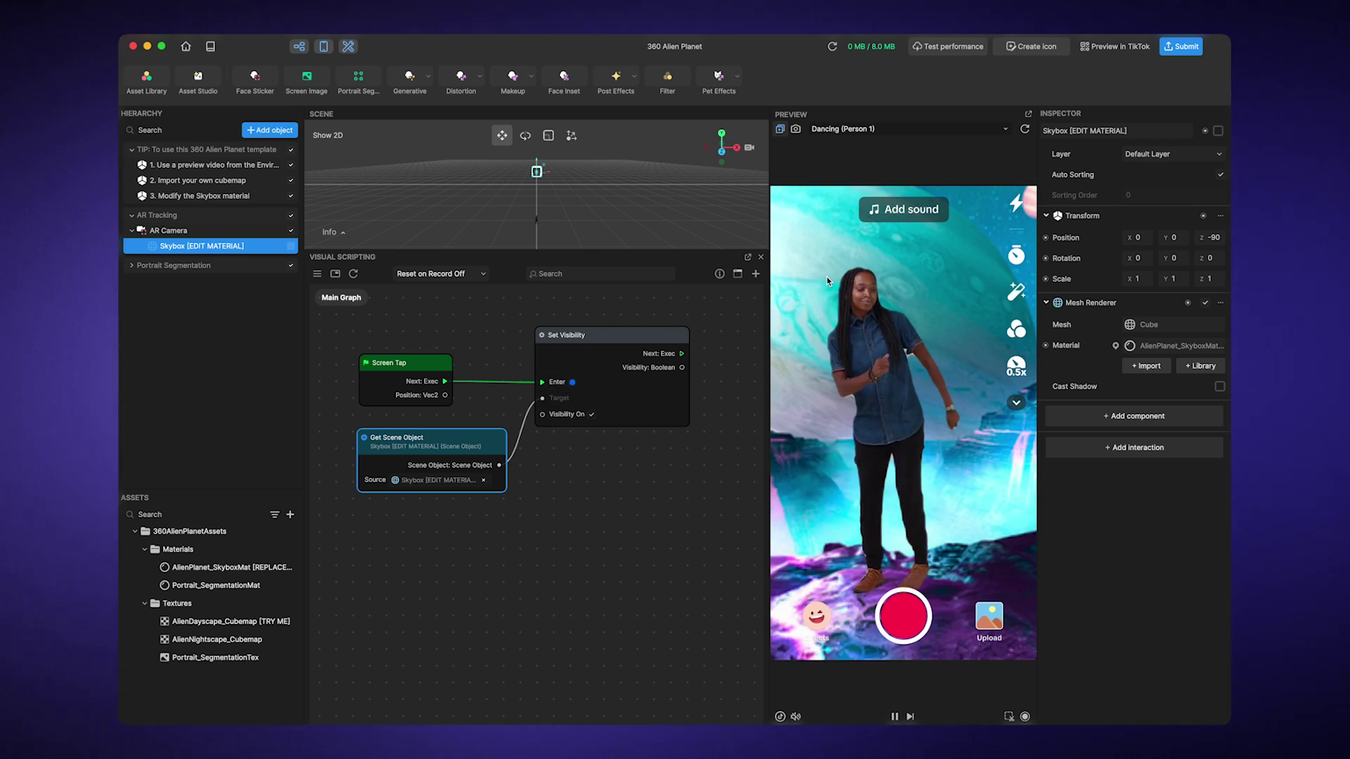
{"action": "left_click", "coordinate": [590, 415]}
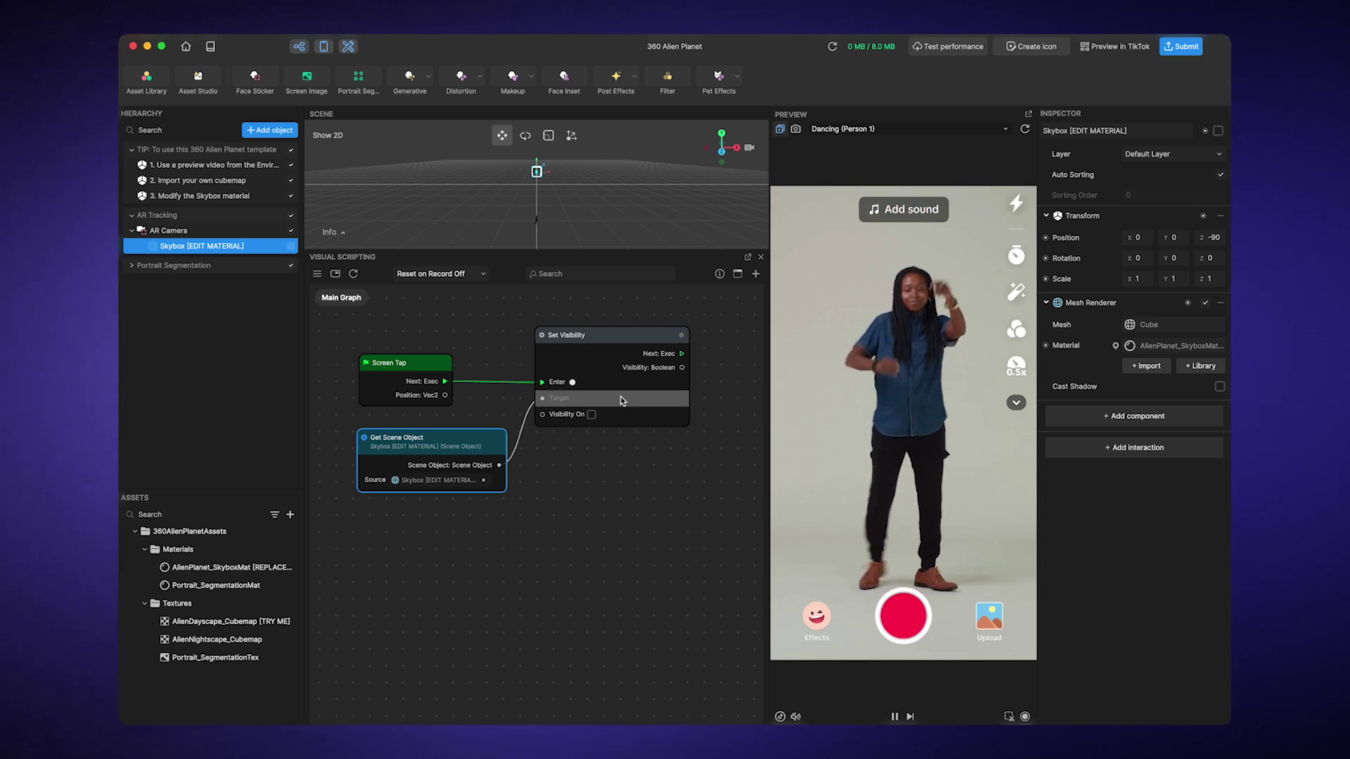
{"action": "left_click", "coordinate": [591, 415]}
{"action": "left_click", "coordinate": [825, 306]}
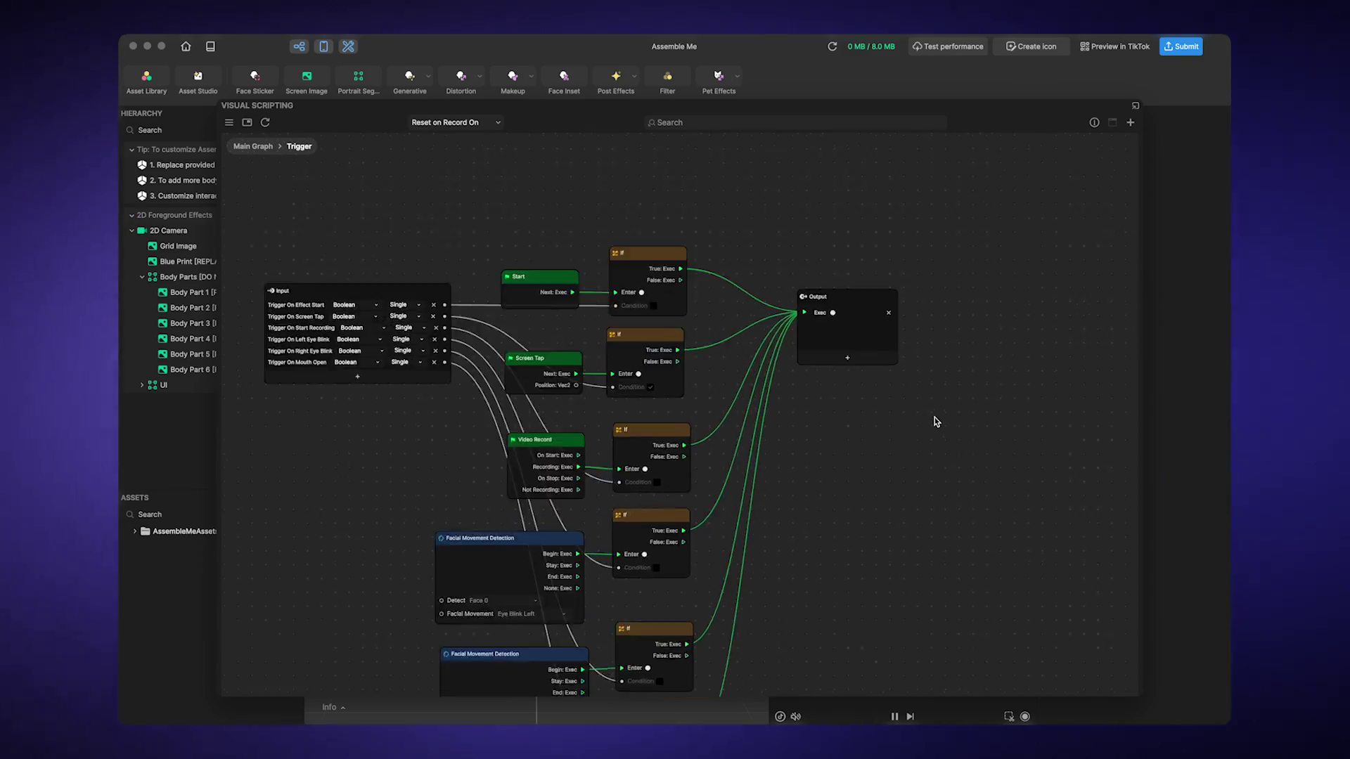
Read and dismiss the If node's info, then move Start up and the top If right.
{"action": "left_click", "coordinate": [416, 221]}
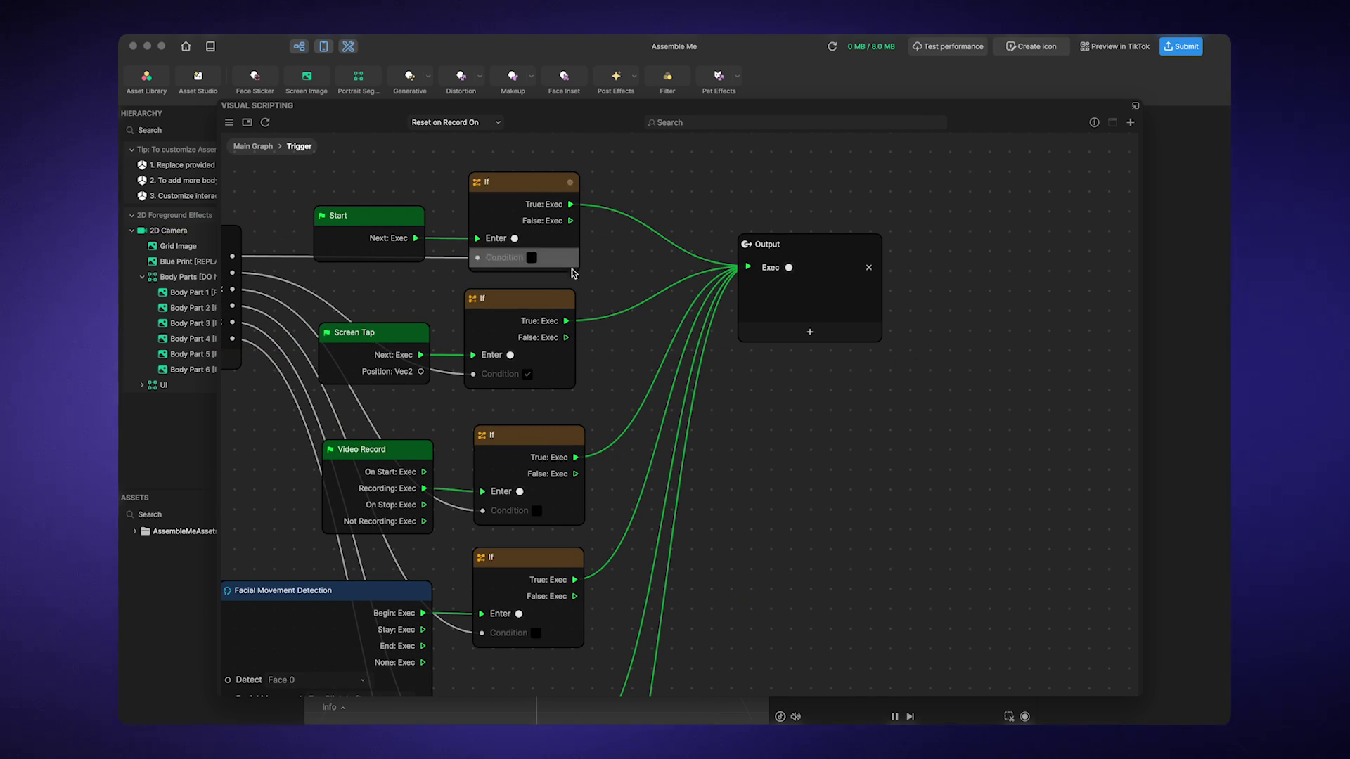
{"action": "left_click", "coordinate": [567, 303]}
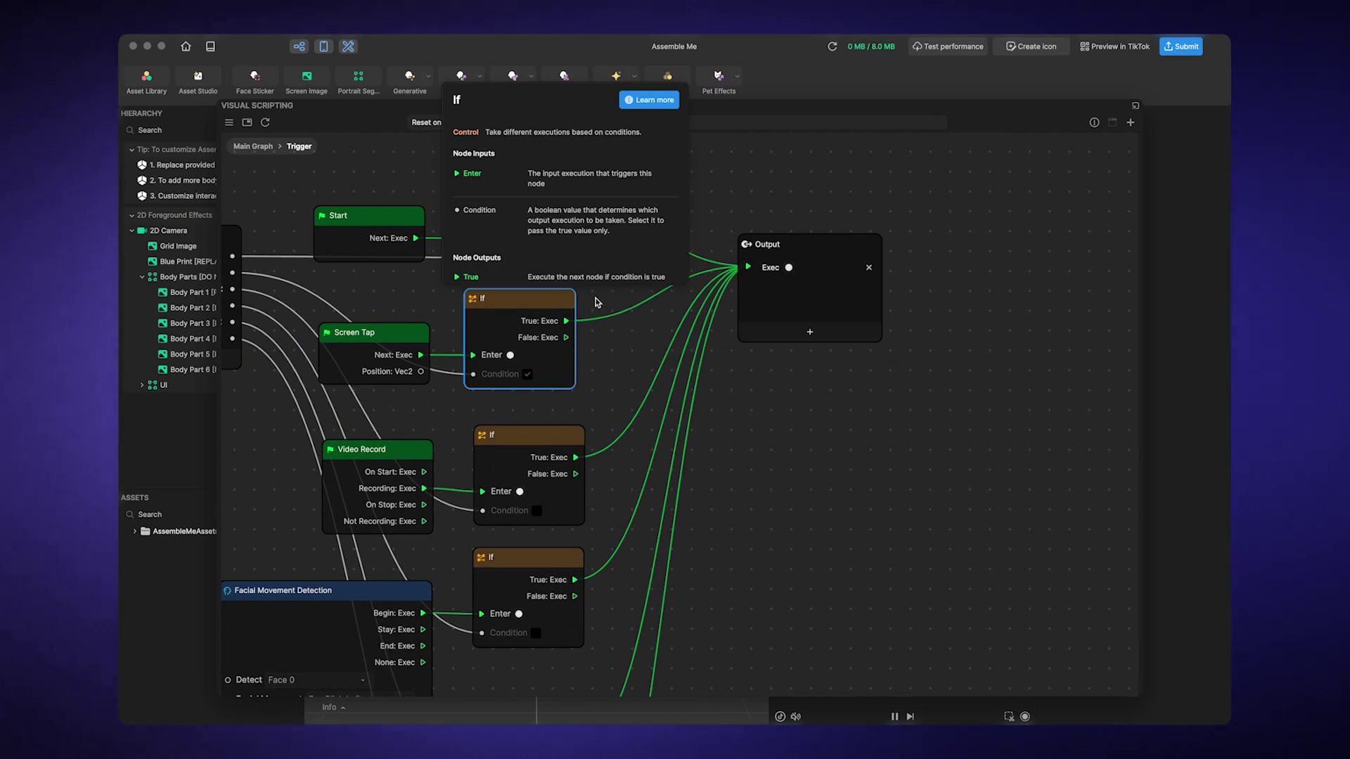
{"action": "left_click", "coordinate": [596, 303]}
{"action": "left_click_drag", "start_coordinate": [412, 223], "coordinate": [417, 197]}
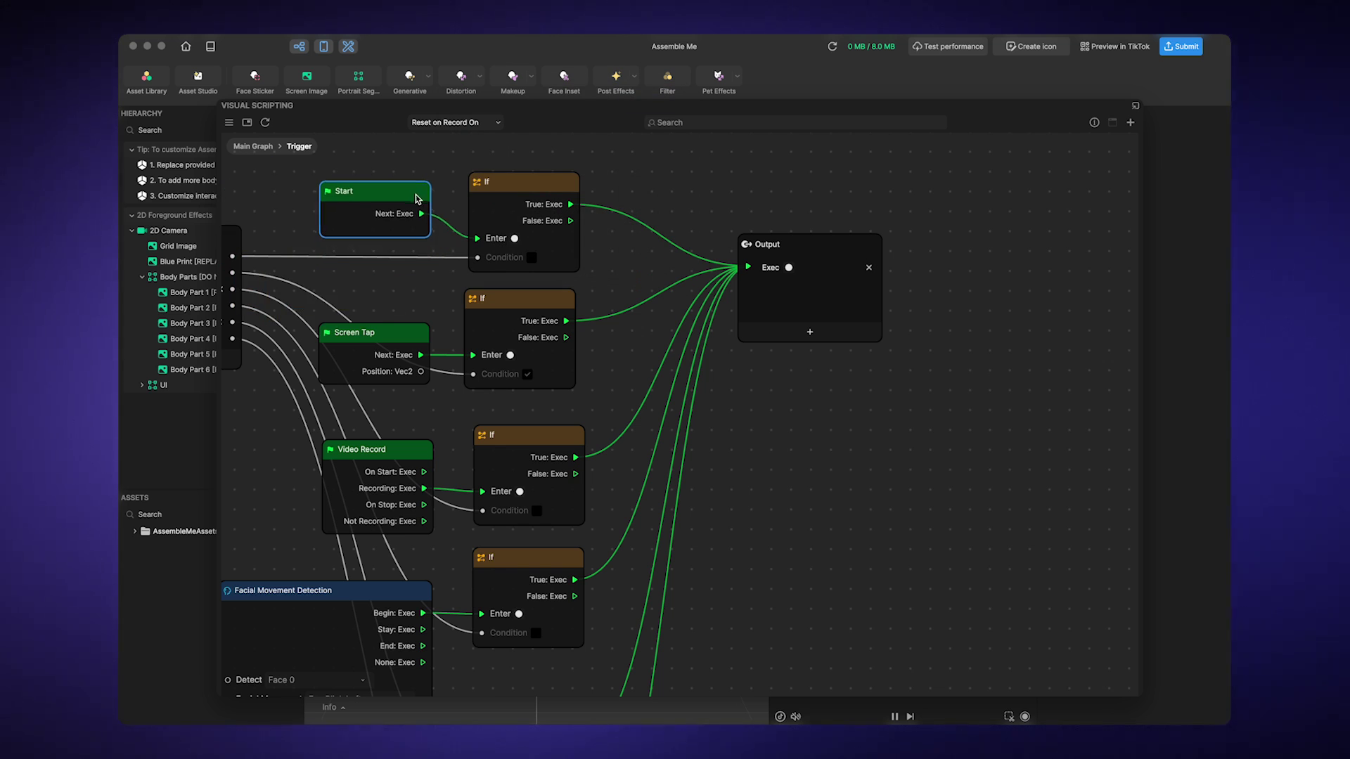
{"action": "left_click_drag", "start_coordinate": [533, 194], "coordinate": [598, 201]}
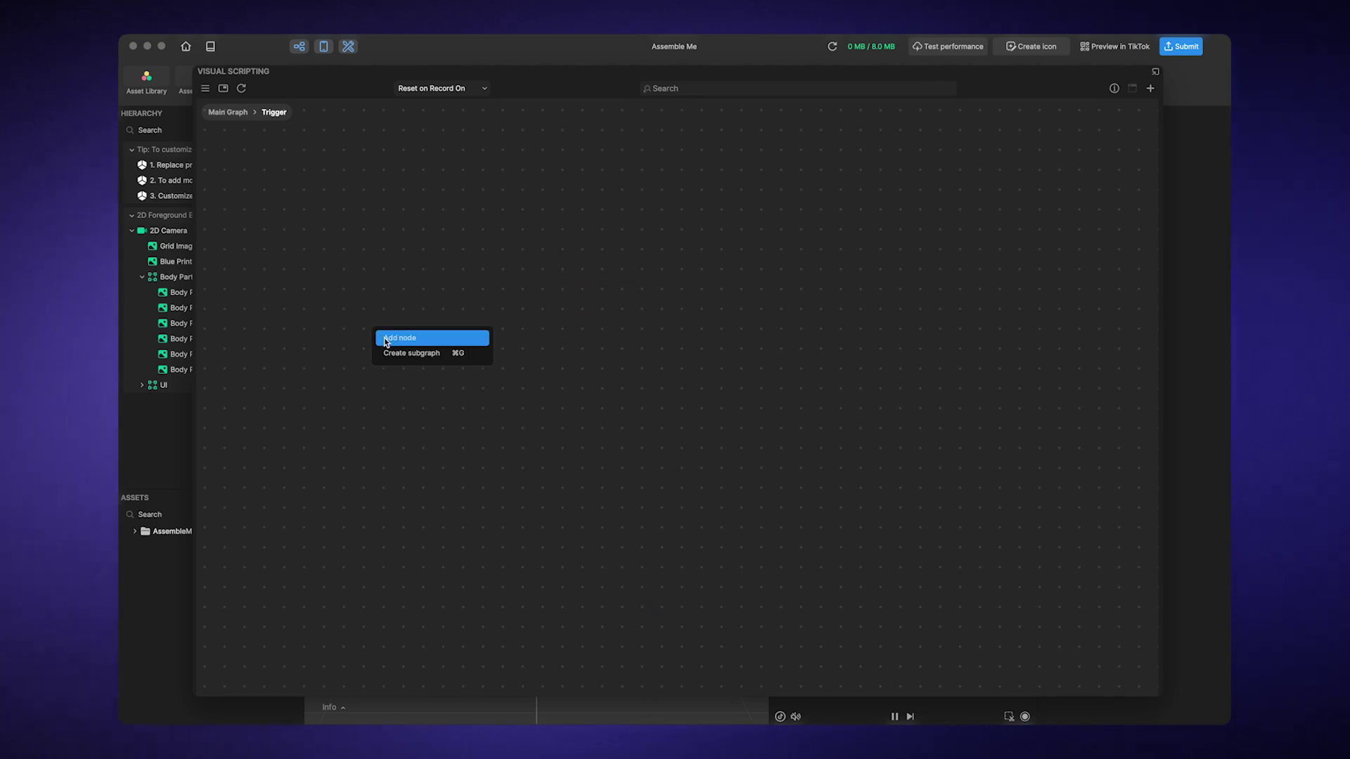
Add Event > Finger Touch, Head & Face > Facial Expression Detection, and Audio > Beats Detection nodes.
{"action": "left_click", "coordinate": [387, 339]}
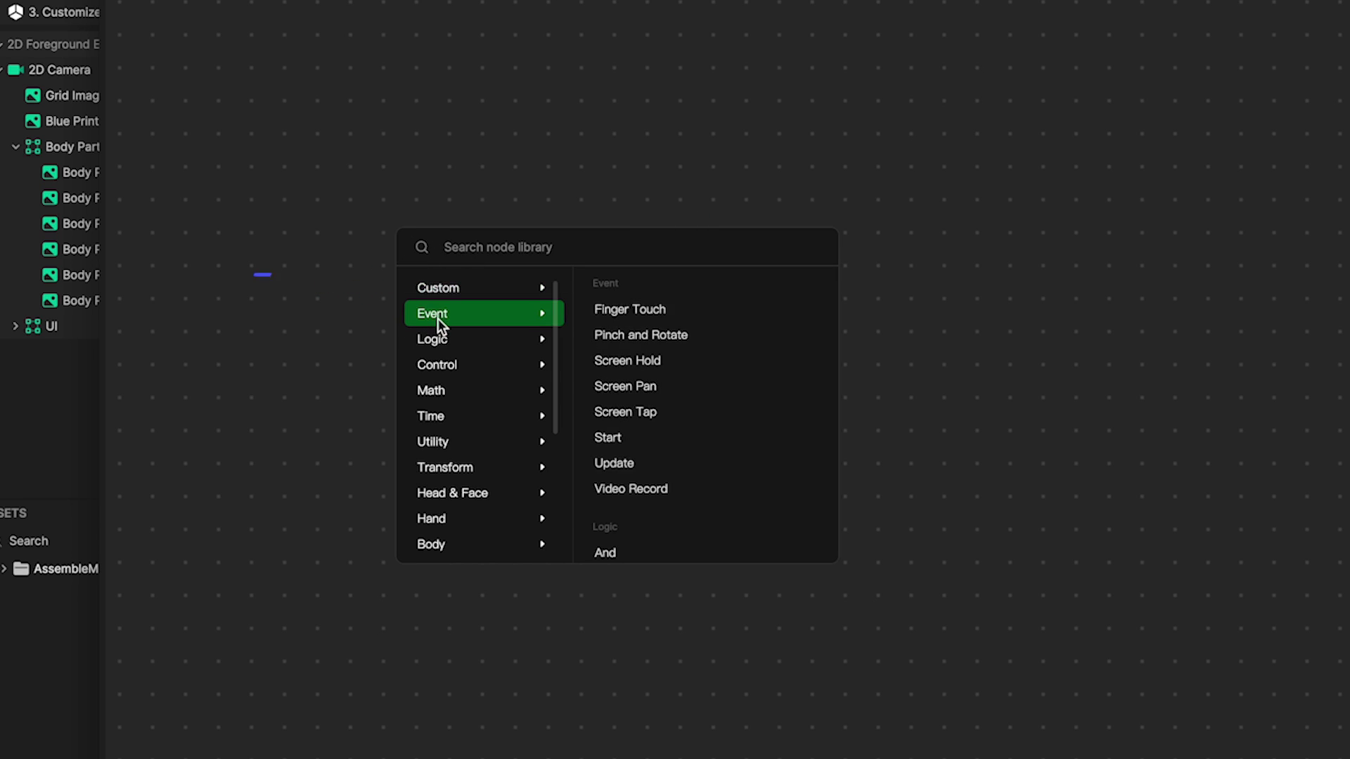
{"action": "scroll", "coordinate": [445, 365], "scroll_direction": "down", "scroll_amount": 1}
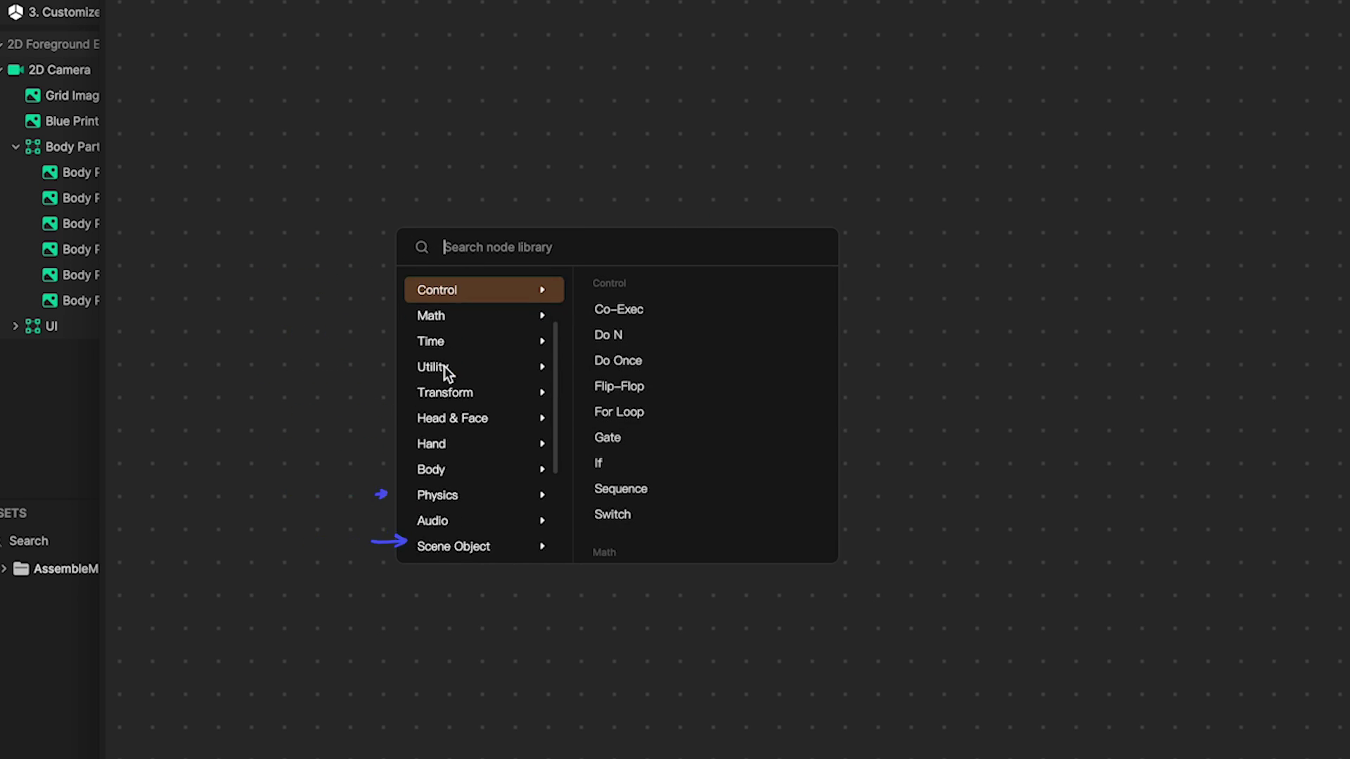
{"action": "scroll", "coordinate": [446, 464], "scroll_direction": "down", "scroll_amount": 2}
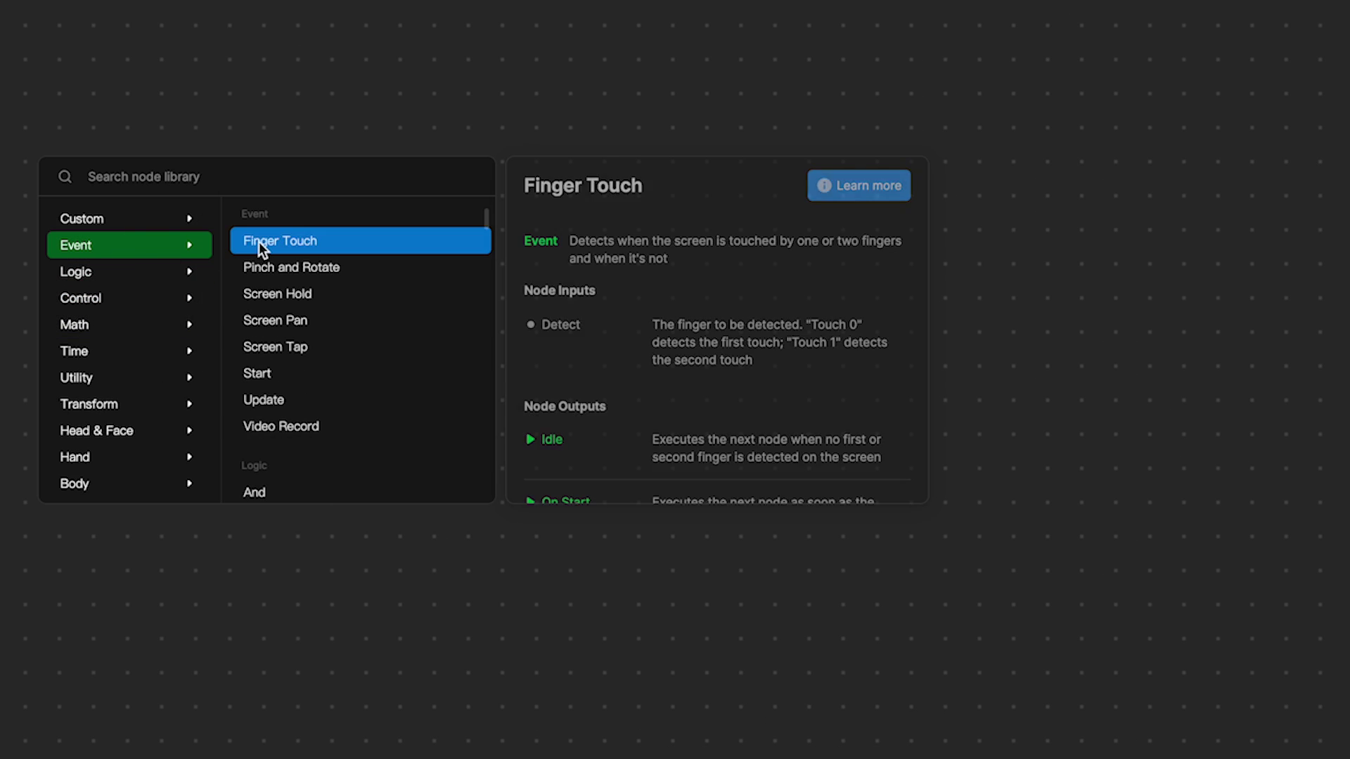
{"action": "left_click", "coordinate": [258, 242]}
{"action": "right_click", "coordinate": [429, 42]}
{"action": "left_click", "coordinate": [455, 60]}
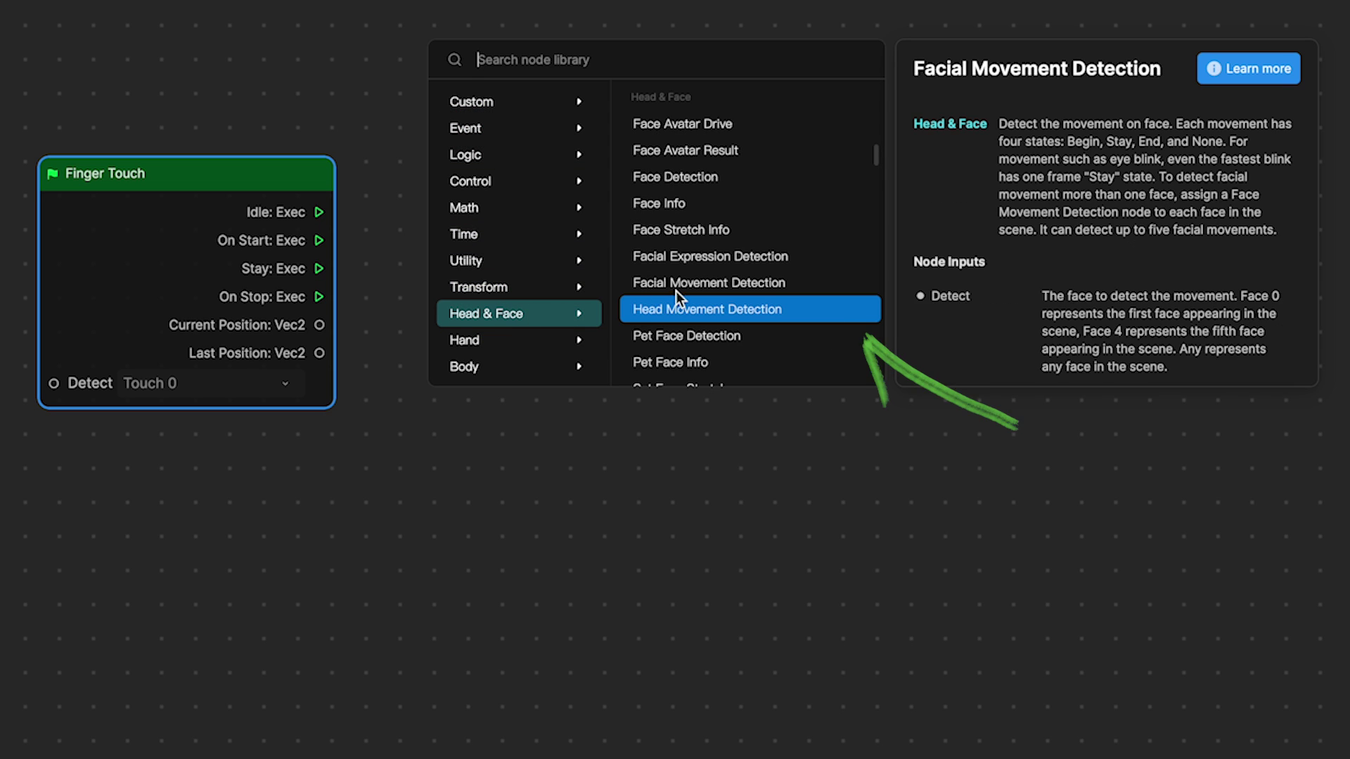
{"action": "left_click", "coordinate": [680, 253]}
{"action": "right_click", "coordinate": [544, 372]}
{"action": "left_click", "coordinate": [575, 393]}
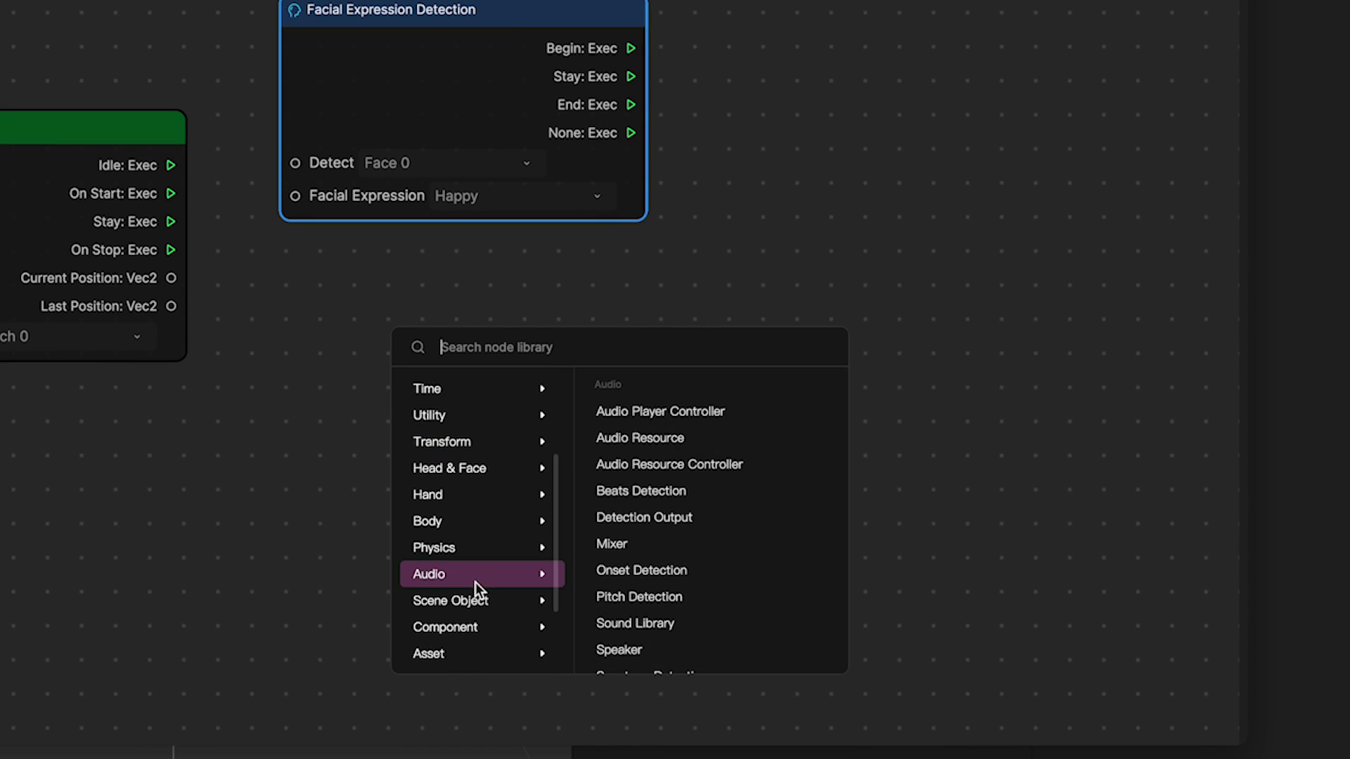
{"action": "left_click", "coordinate": [652, 479]}
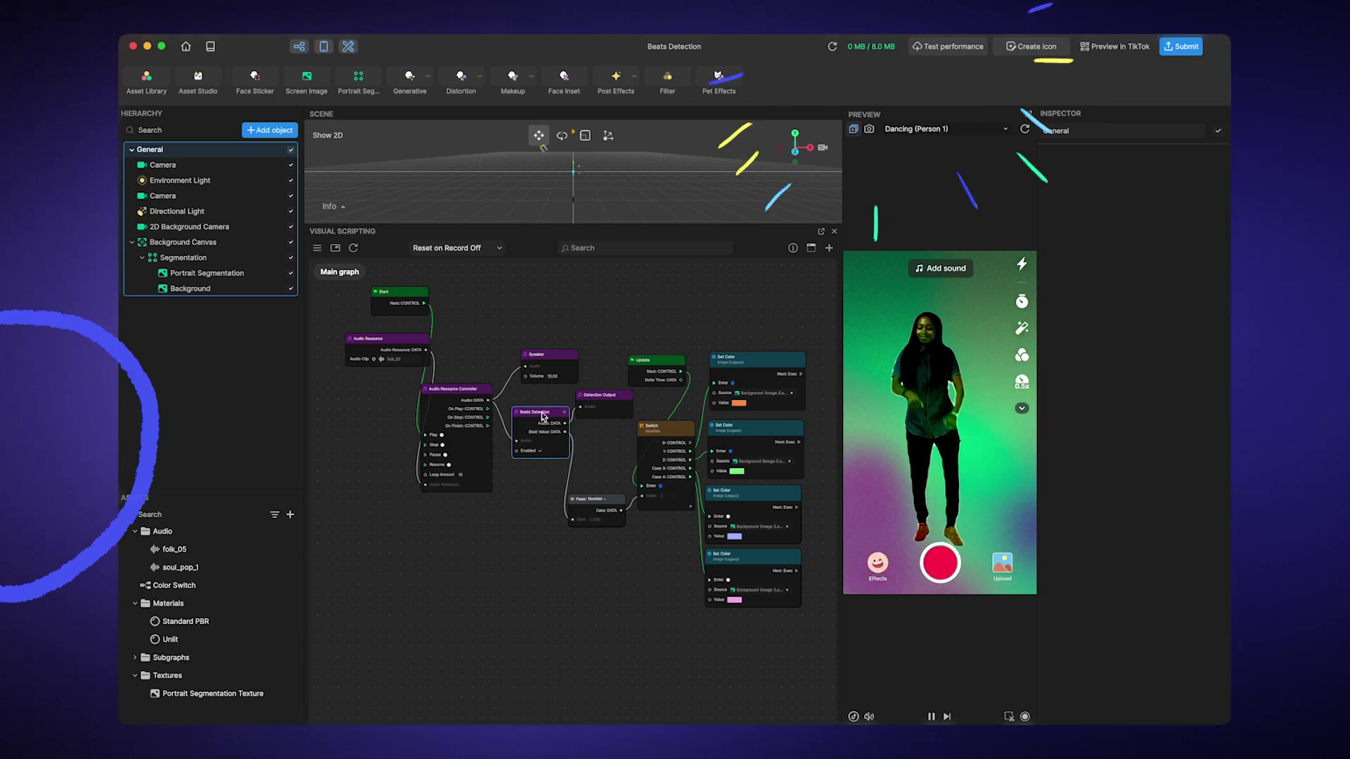
{"action": "scroll", "coordinate": [540, 522], "scroll_direction": "up", "scroll_amount": 3}
{"action": "scroll", "coordinate": [540, 522], "scroll_direction": "up", "scroll_amount": 2}
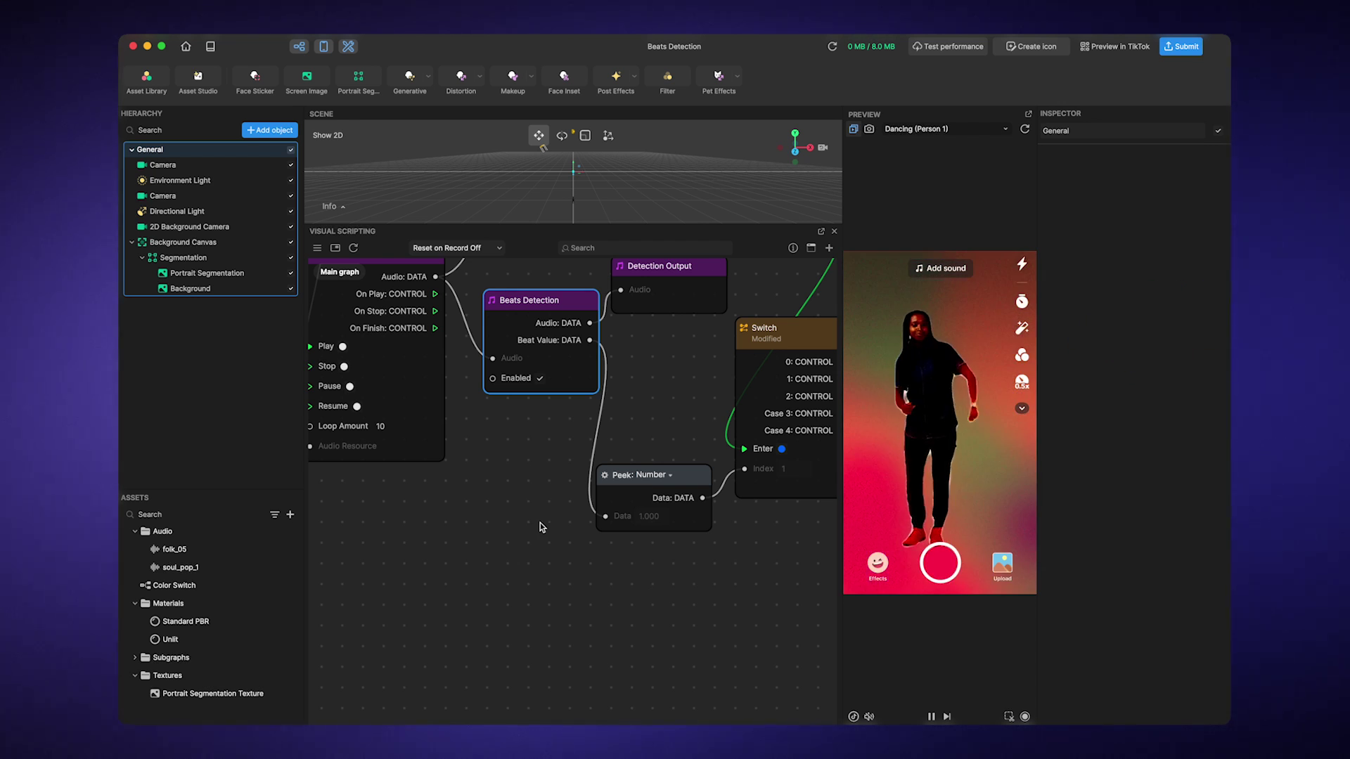
{"action": "scroll", "coordinate": [540, 524], "scroll_direction": "down", "scroll_amount": 1}
{"action": "scroll", "coordinate": [540, 522], "scroll_direction": "down", "scroll_amount": 2}
{"action": "scroll", "coordinate": [540, 523], "scroll_direction": "down", "scroll_amount": 1}
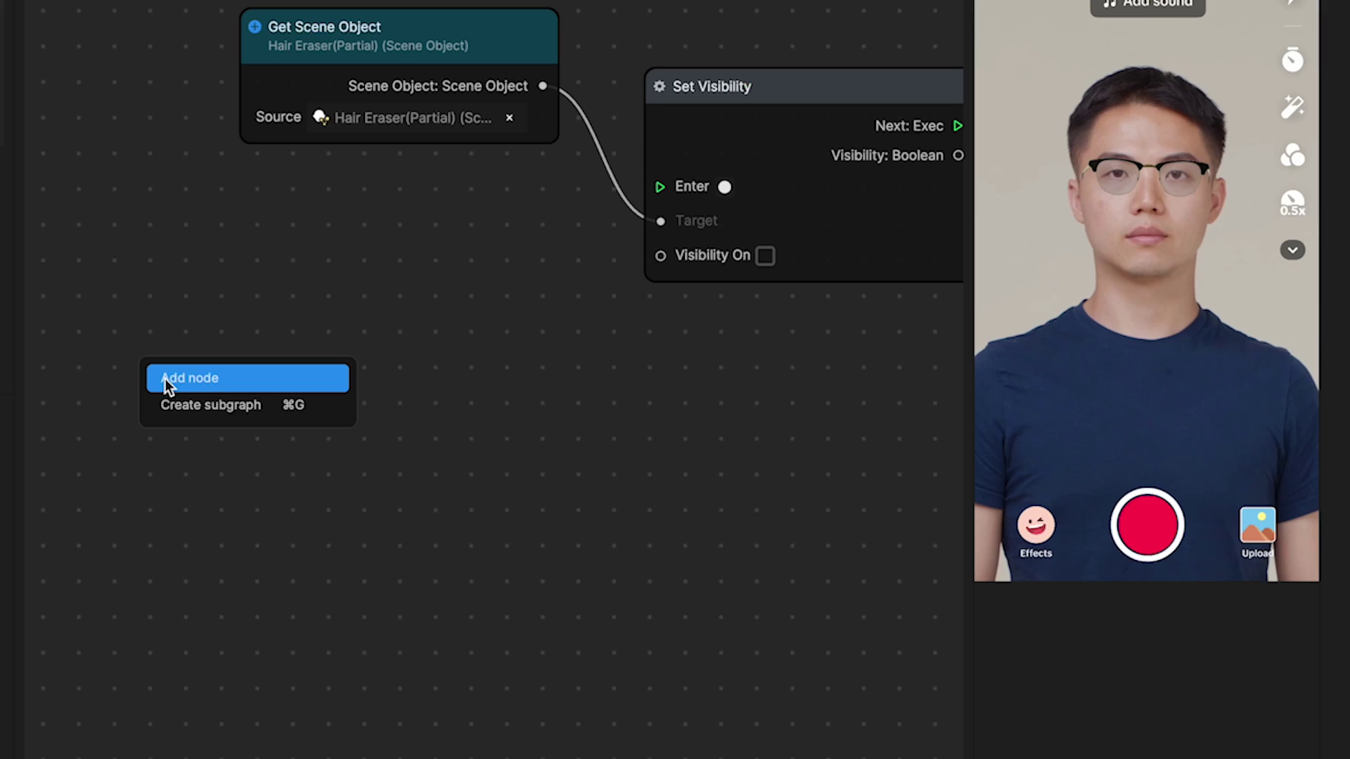
Bring up the node library to search for 'facial' nodes.
{"action": "left_click", "coordinate": [165, 380]}
{"action": "type", "text": "facial"}
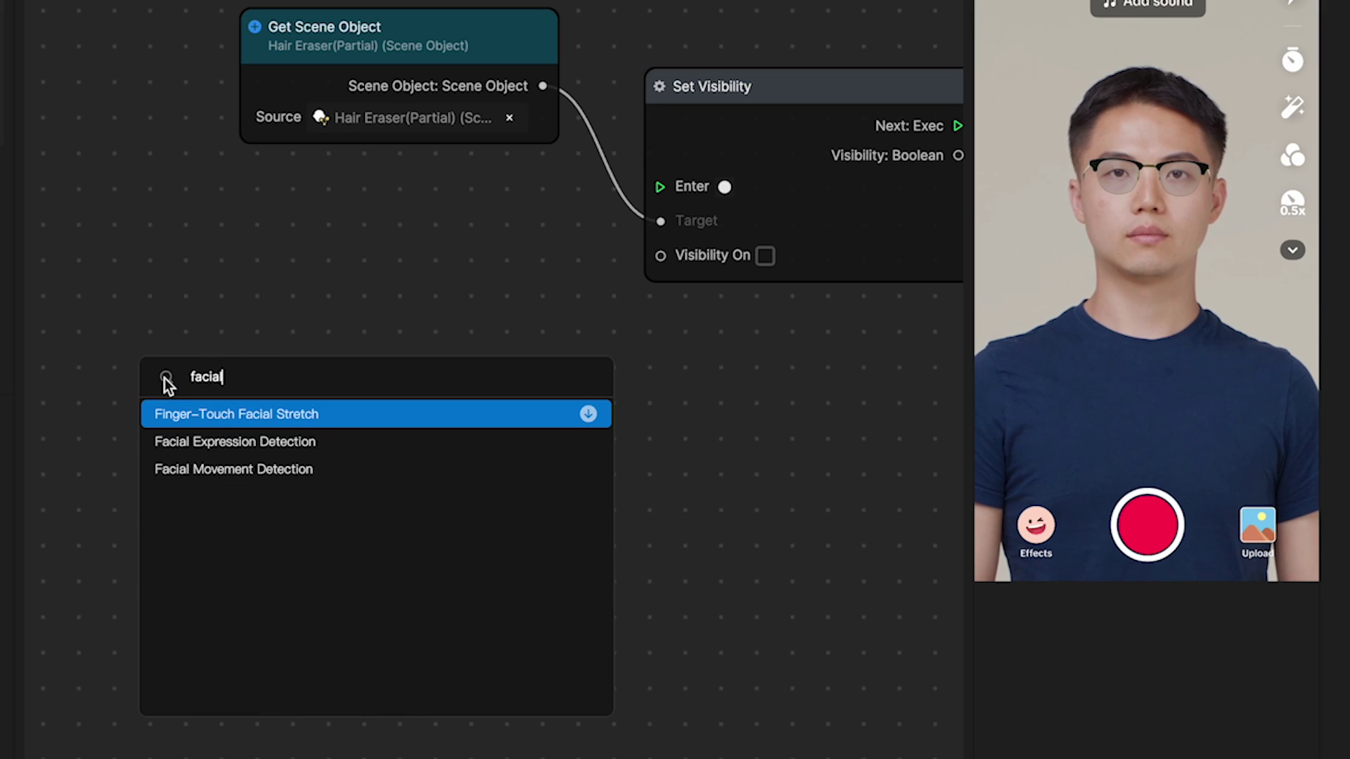
Add Facial Movement Detection, link Begin to Set Visibility Enter, and detect Mouth Open.
{"action": "left_click", "coordinate": [209, 469]}
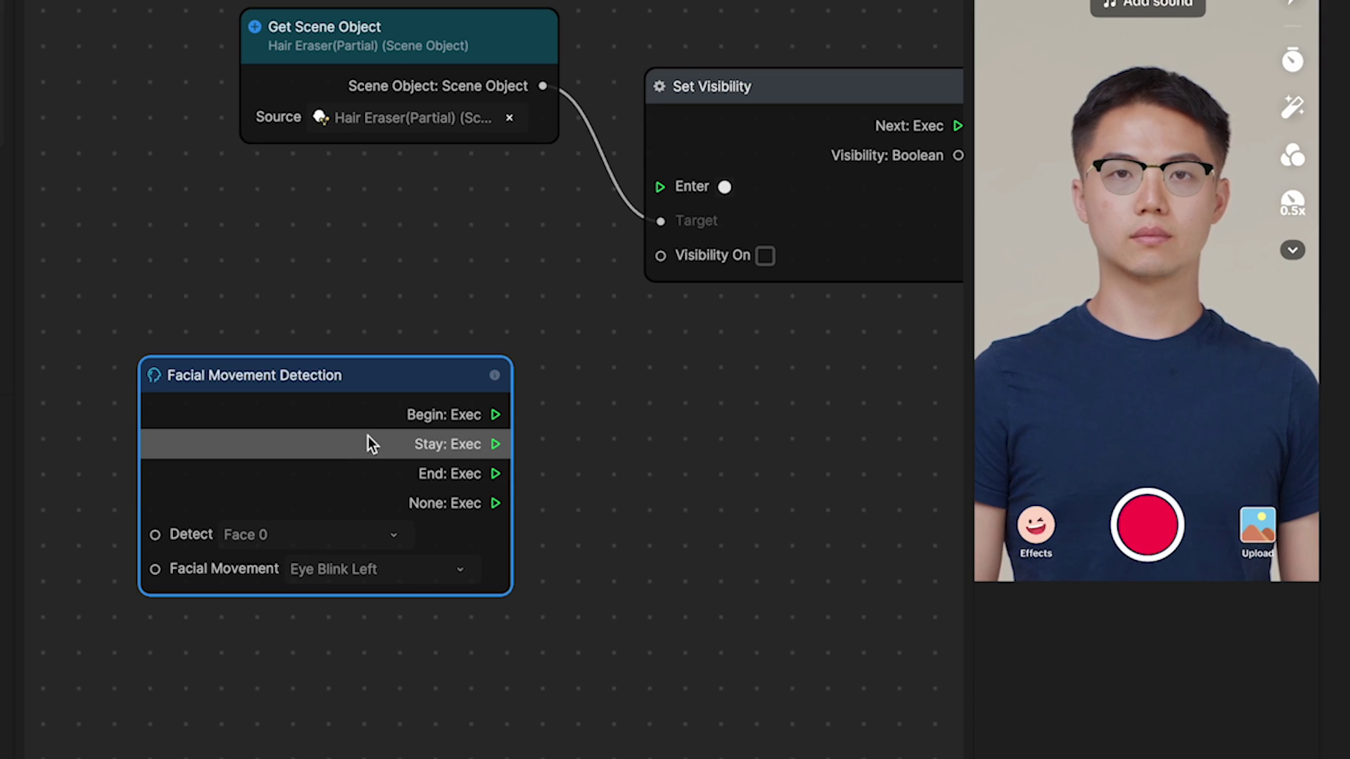
{"action": "left_click_drag", "start_coordinate": [499, 415], "coordinate": [668, 376]}
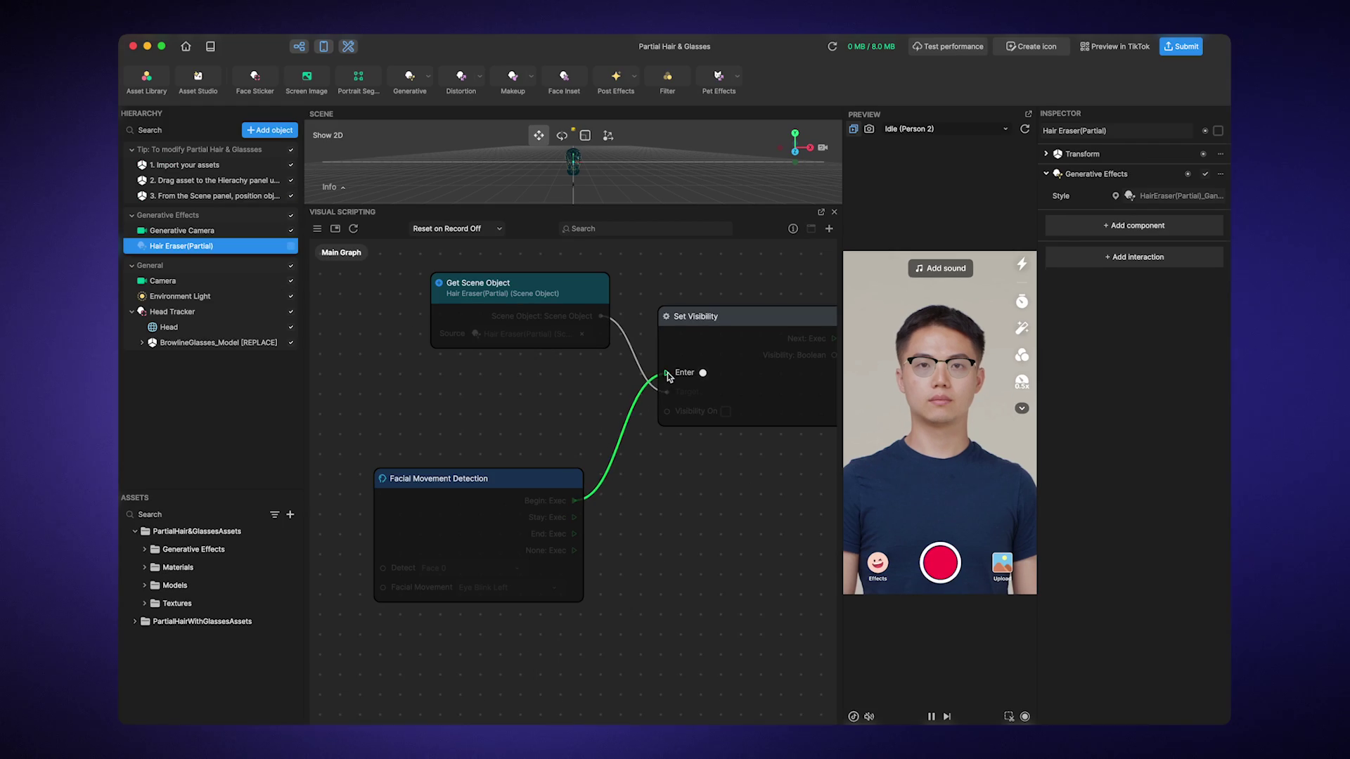
{"action": "left_click_drag", "start_coordinate": [567, 476], "coordinate": [595, 386]}
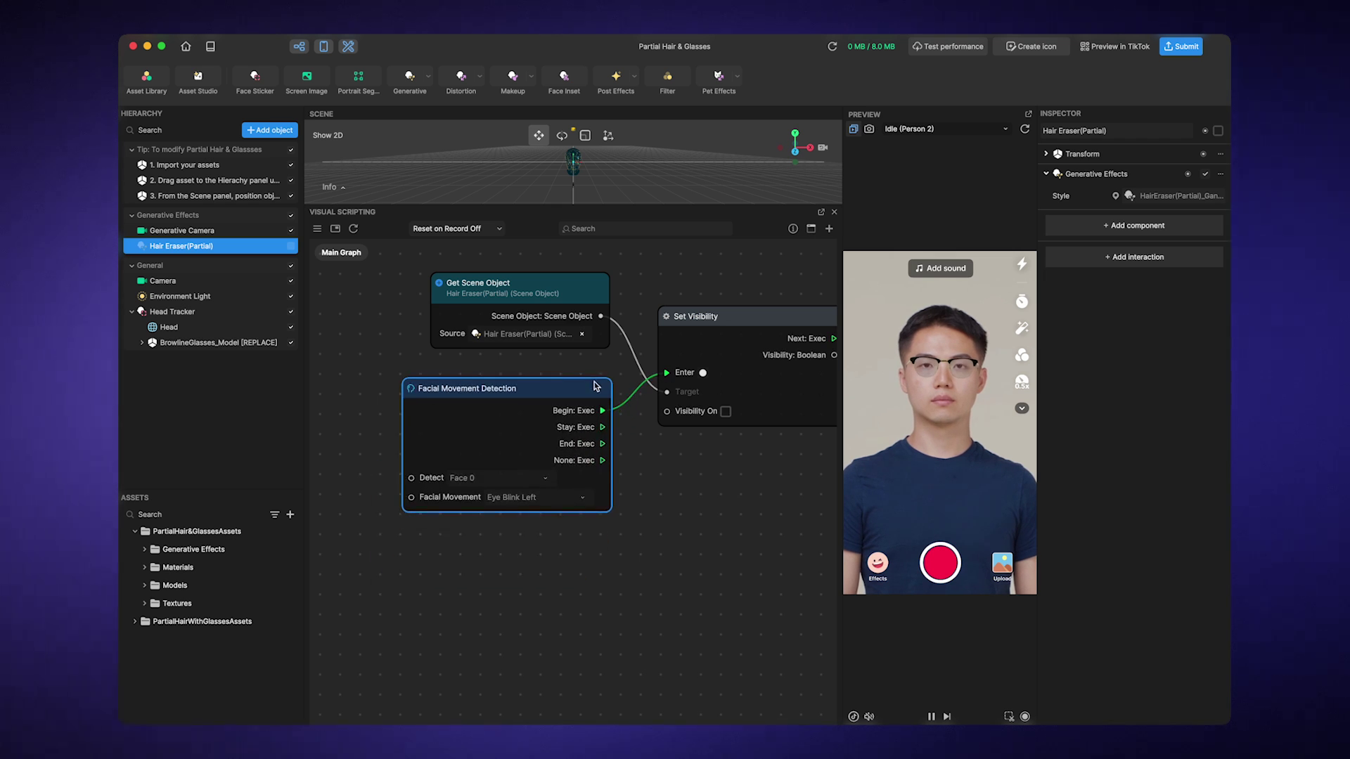
{"action": "left_click", "coordinate": [554, 499]}
Preview the effect with the Mouth Open (Person 2) test video.
{"action": "left_click", "coordinate": [517, 549]}
{"action": "left_click", "coordinate": [909, 129]}
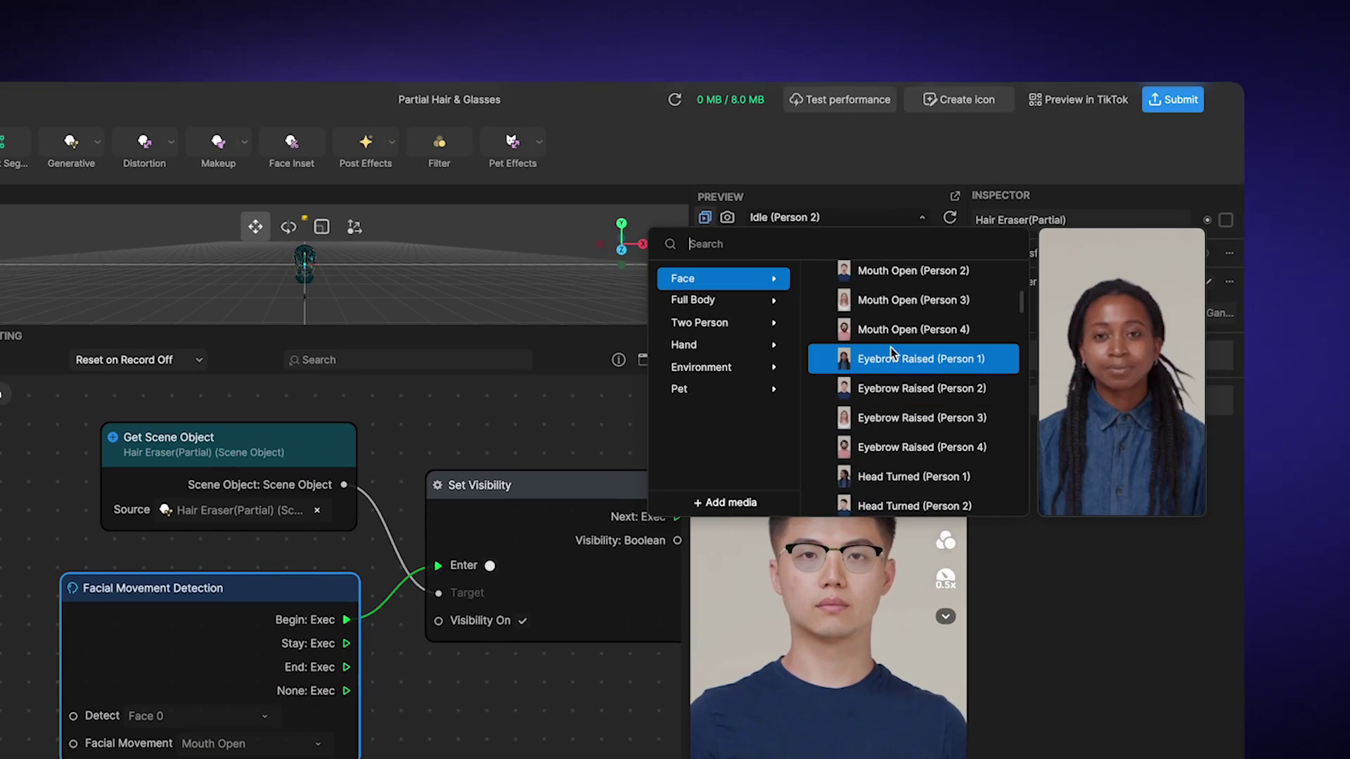
{"action": "scroll", "coordinate": [894, 336], "scroll_direction": "up", "scroll_amount": 1}
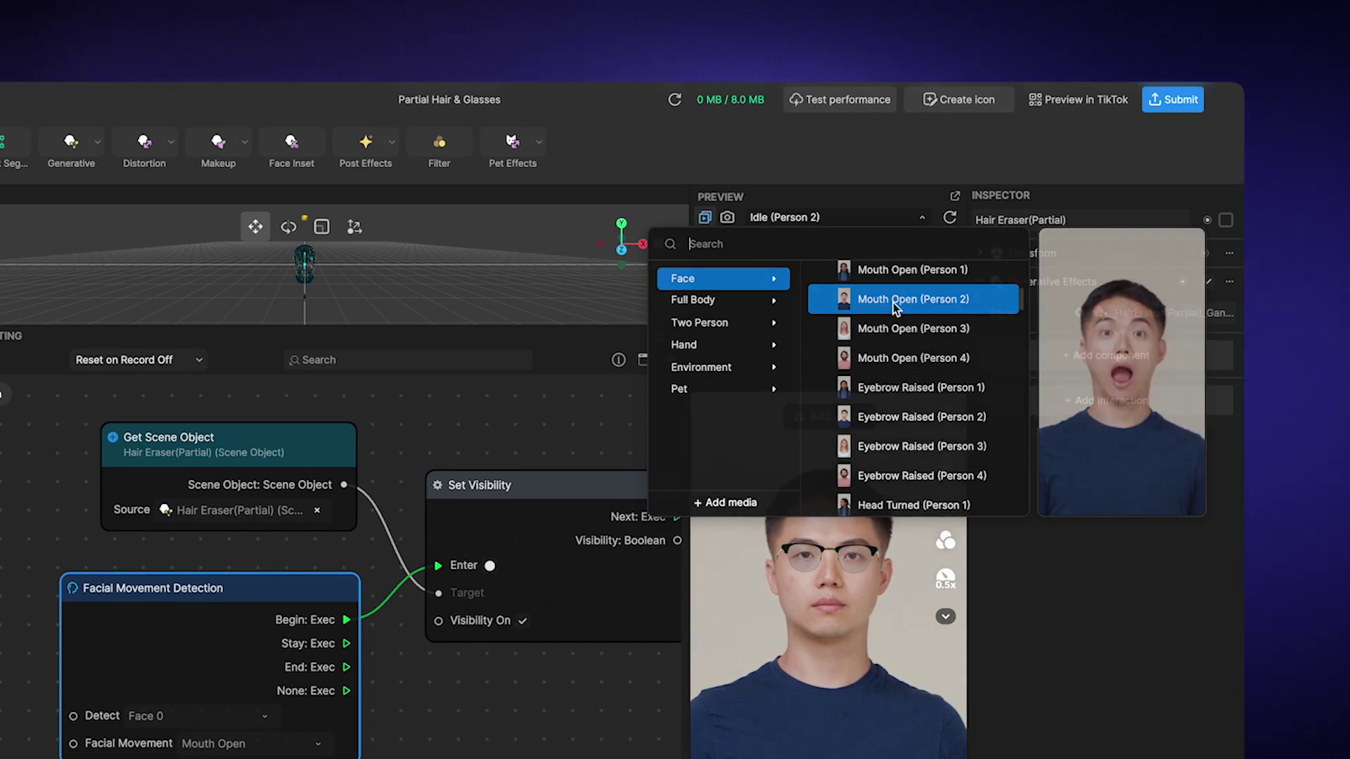
{"action": "left_click", "coordinate": [894, 302]}
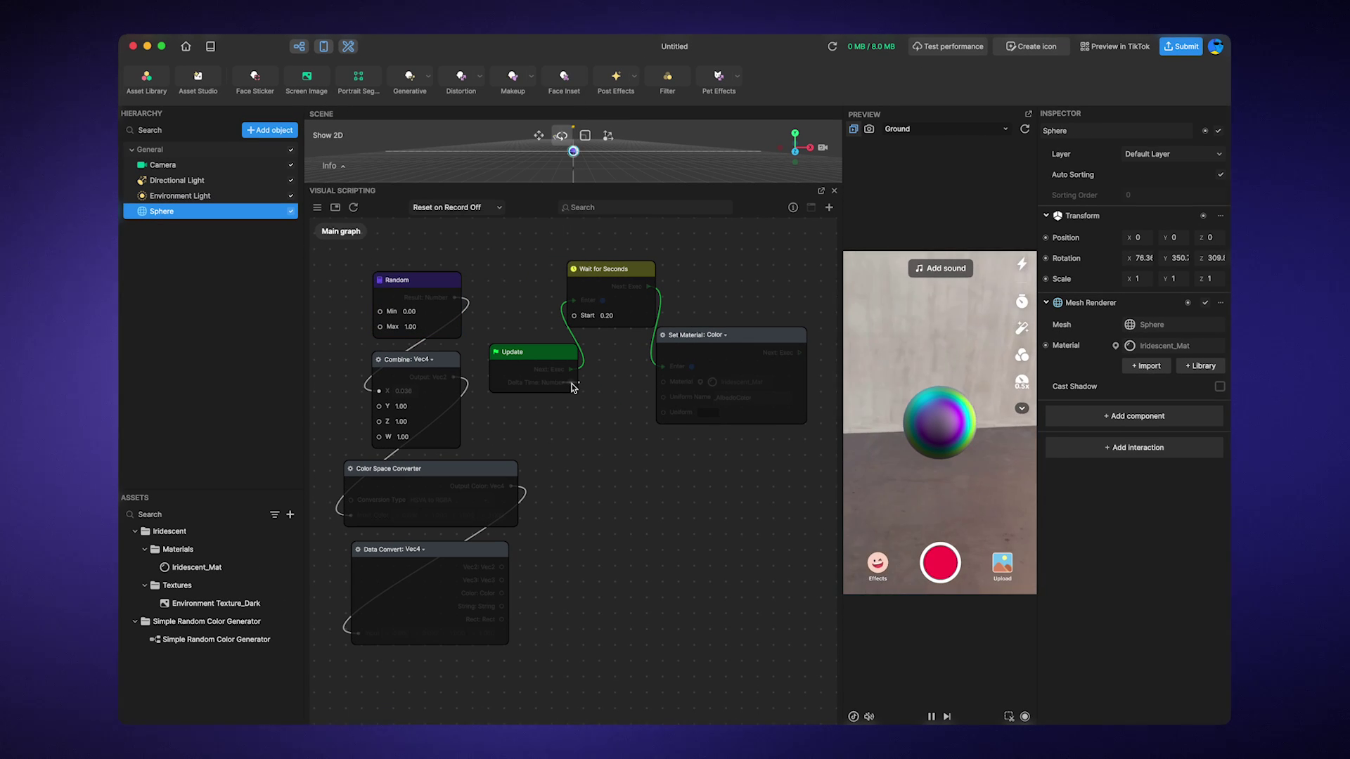
Link Data Convert's Color output to the Set Material: Color Uniform port, tinting the sphere.
{"action": "mouse_move", "coordinate": [502, 593]}
{"action": "left_mouse_down"}
{"action": "mouse_move", "coordinate": [635, 431]}
{"action": "mouse_move", "coordinate": [664, 418]}
{"action": "left_mouse_up"}
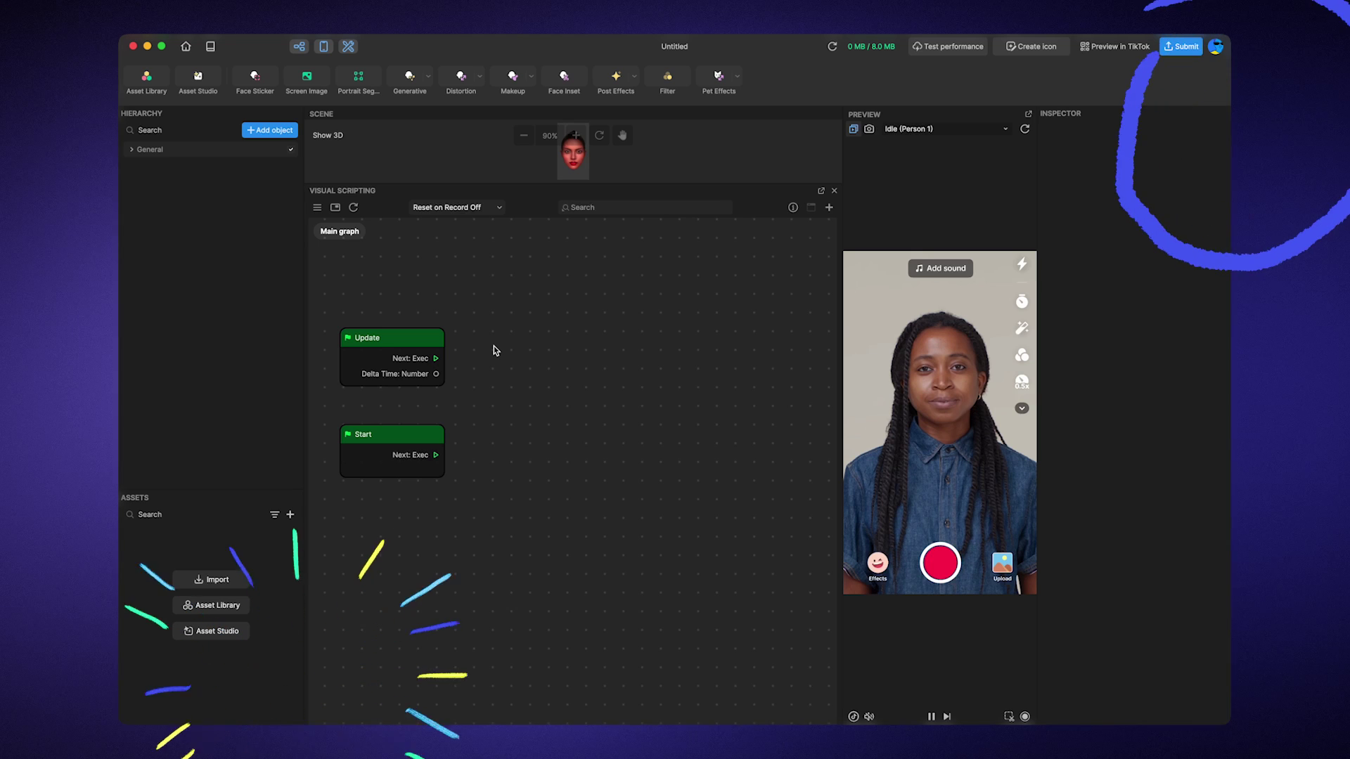
Add a Do Once node to the graph from the node library.
{"action": "right_click", "coordinate": [494, 351]}
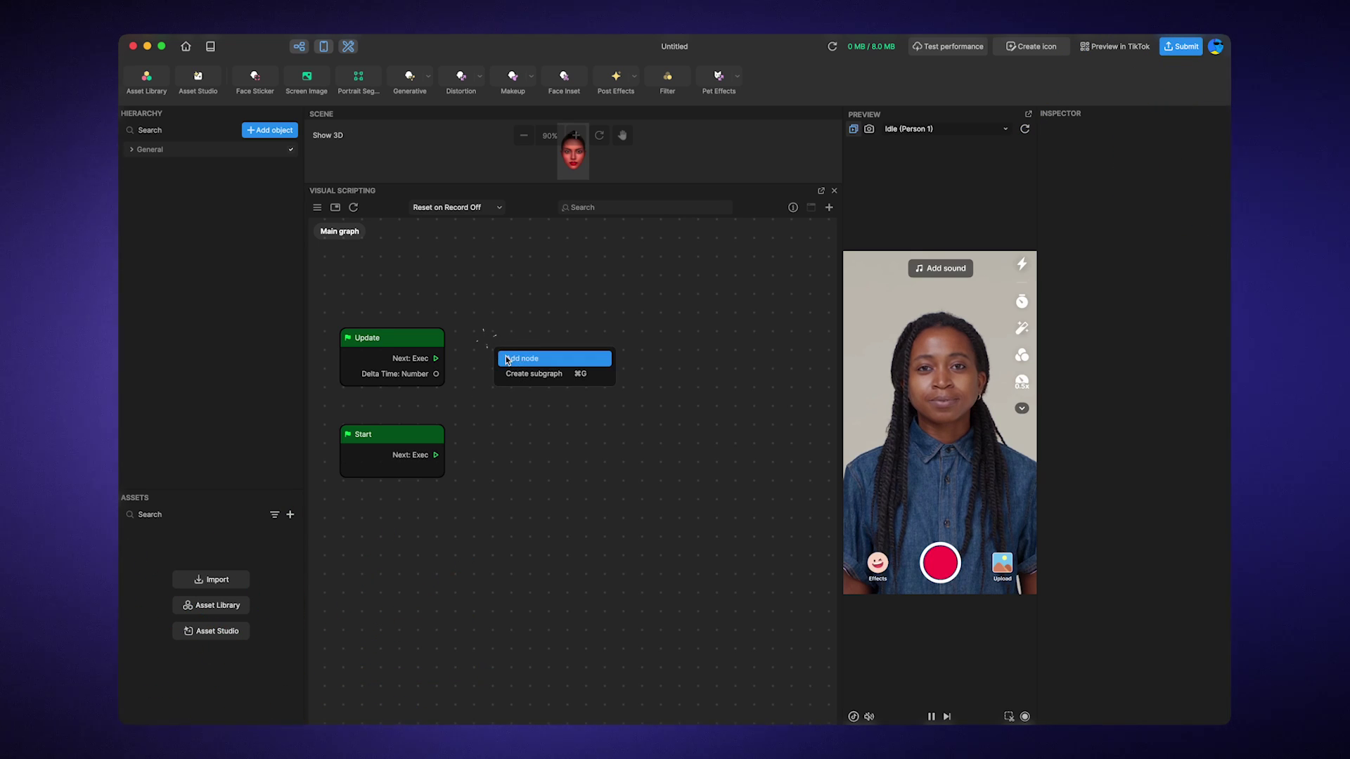
{"action": "right_click", "coordinate": [506, 361]}
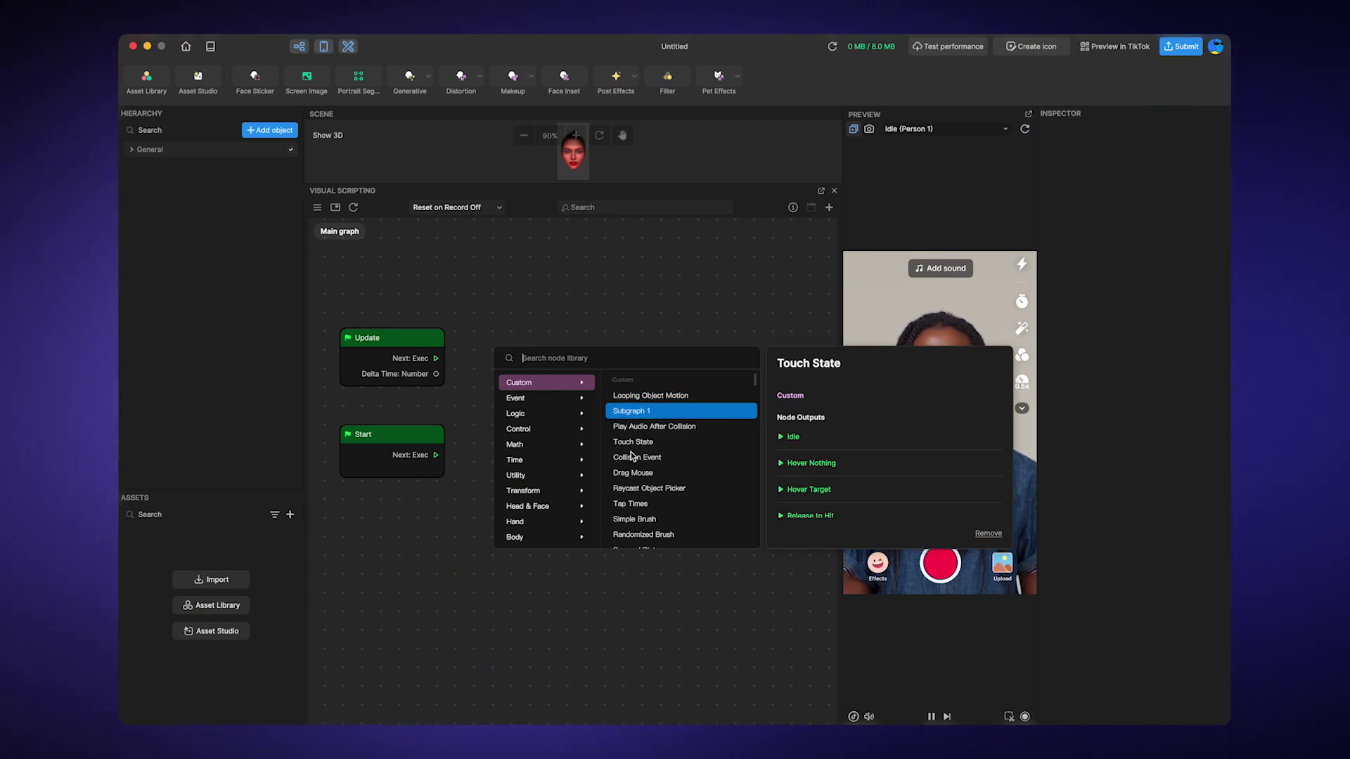
{"action": "left_click", "coordinate": [634, 411]}
Add an Add: Number node, reposition it, and copy-paste a second one.
{"action": "right_click", "coordinate": [562, 311]}
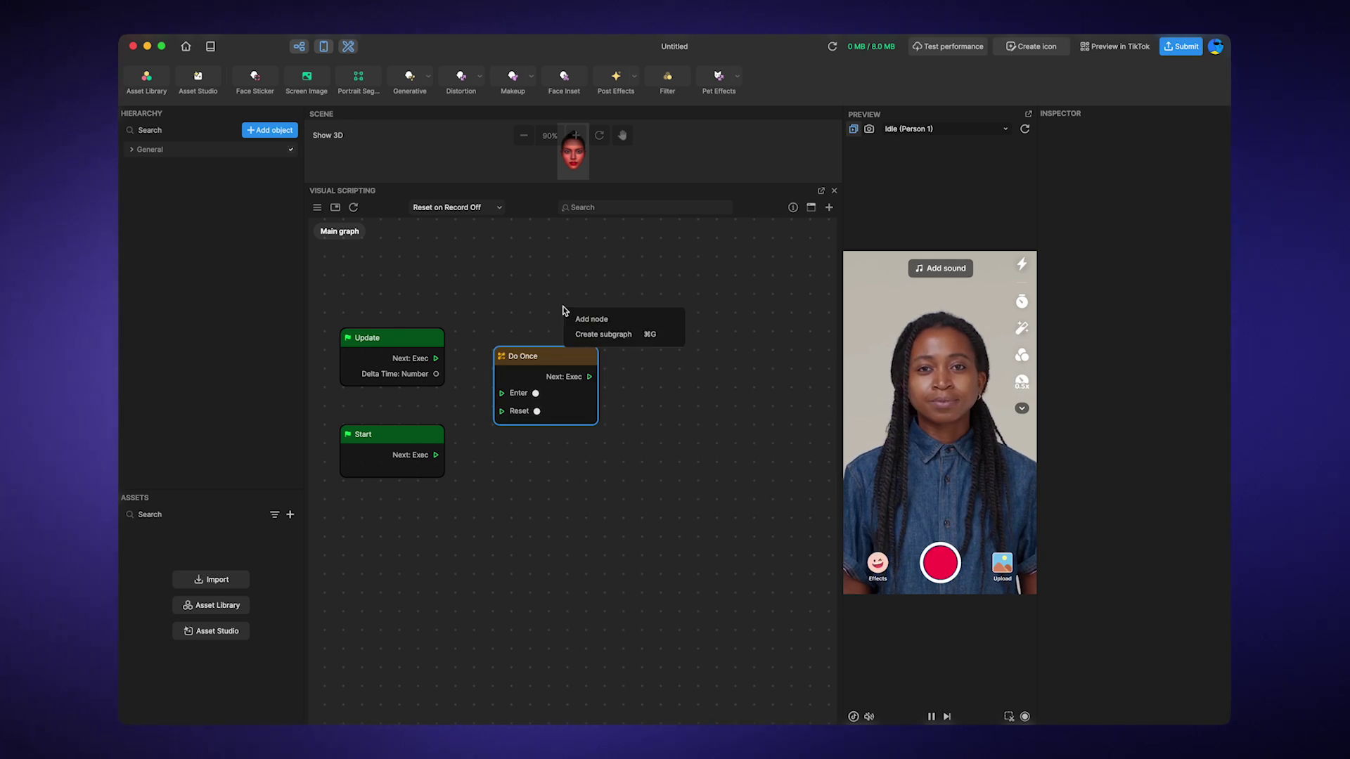
{"action": "type", "text": "add"}
{"action": "left_click", "coordinate": [606, 340]}
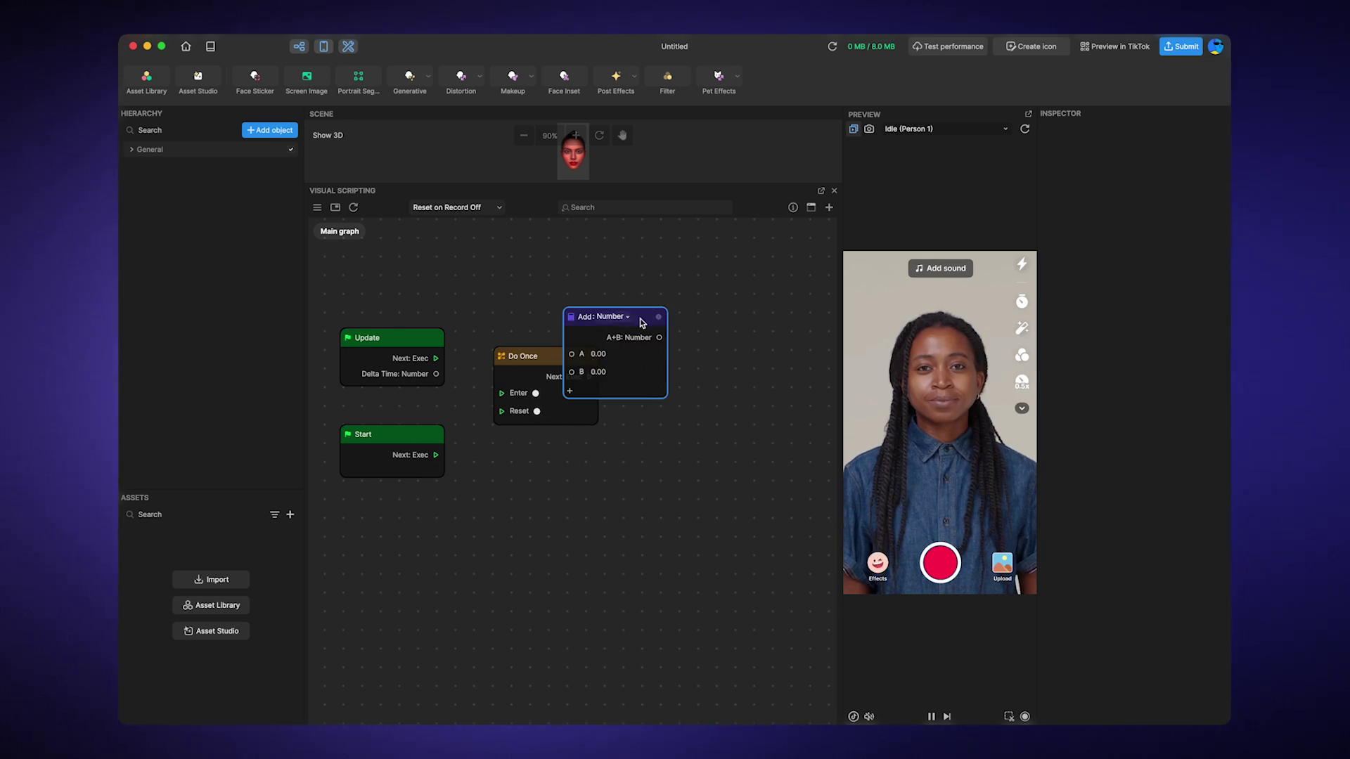
{"action": "mouse_move", "coordinate": [646, 321]}
{"action": "left_mouse_down"}
{"action": "mouse_move", "coordinate": [705, 302]}
{"action": "mouse_move", "coordinate": [671, 422]}
{"action": "left_mouse_up"}
{"action": "key", "text": "super+c"}
{"action": "key", "text": "super+v"}
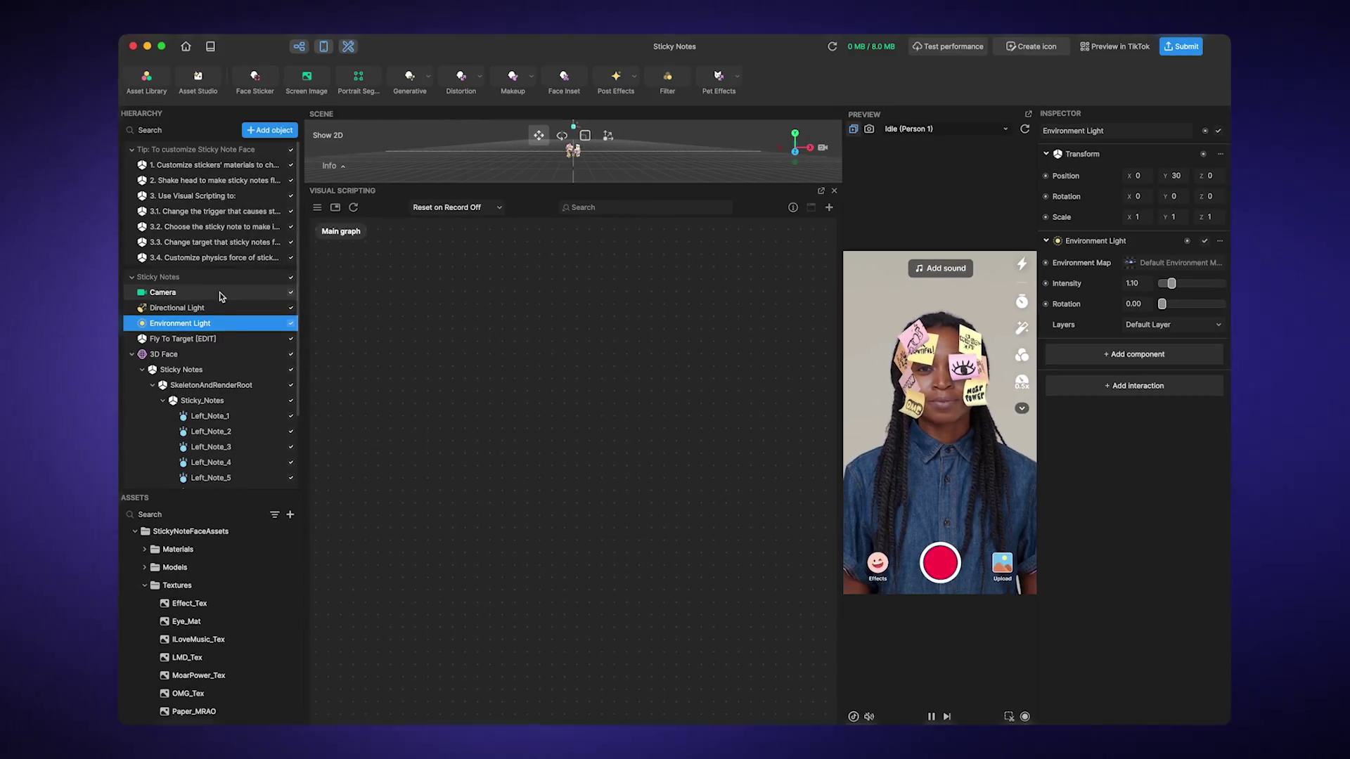
Drop Camera, Fly To Target, Left_Note_1, Effect_Tex and Eye_Mat onto the scripting canvas as nodes.
{"action": "left_click_drag", "start_coordinate": [221, 297], "coordinate": [401, 306]}
{"action": "left_click_drag", "start_coordinate": [255, 340], "coordinate": [417, 368]}
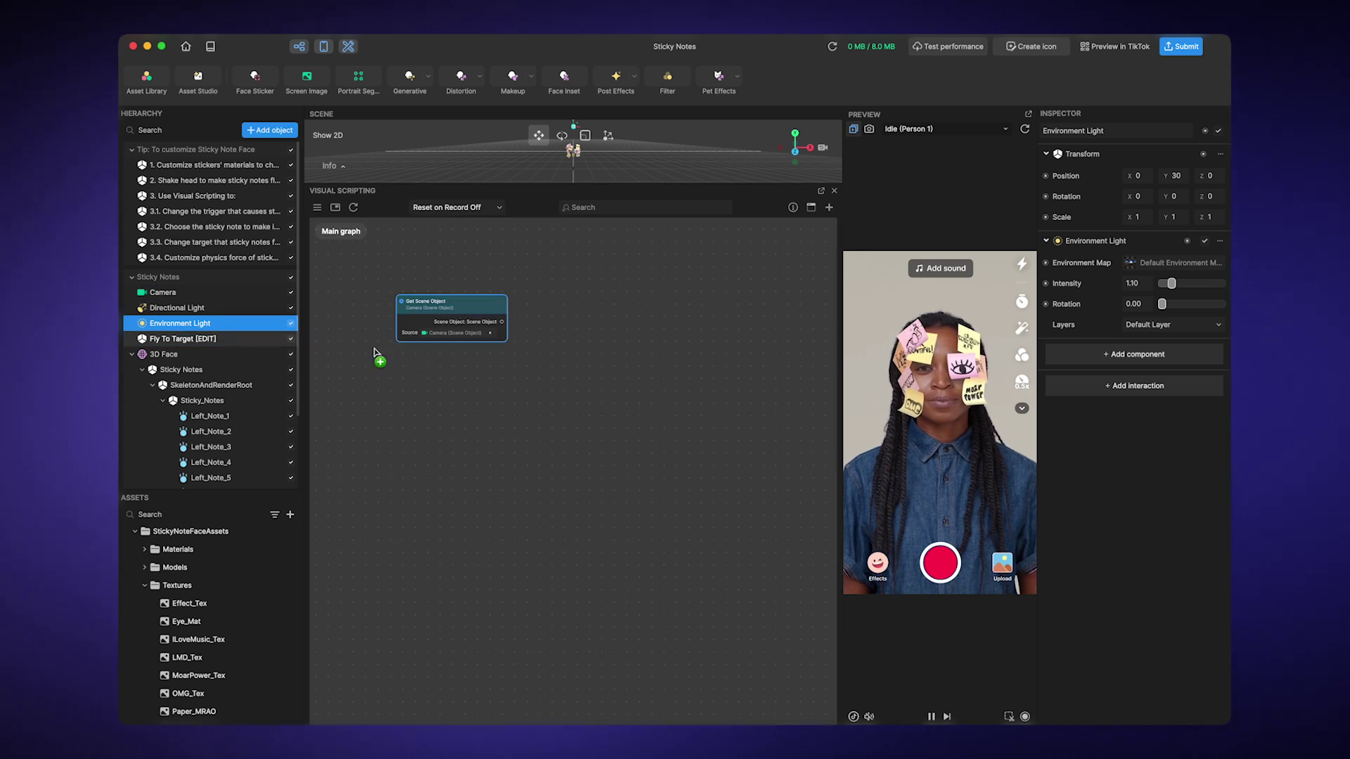
{"action": "left_click_drag", "start_coordinate": [211, 416], "coordinate": [401, 430]}
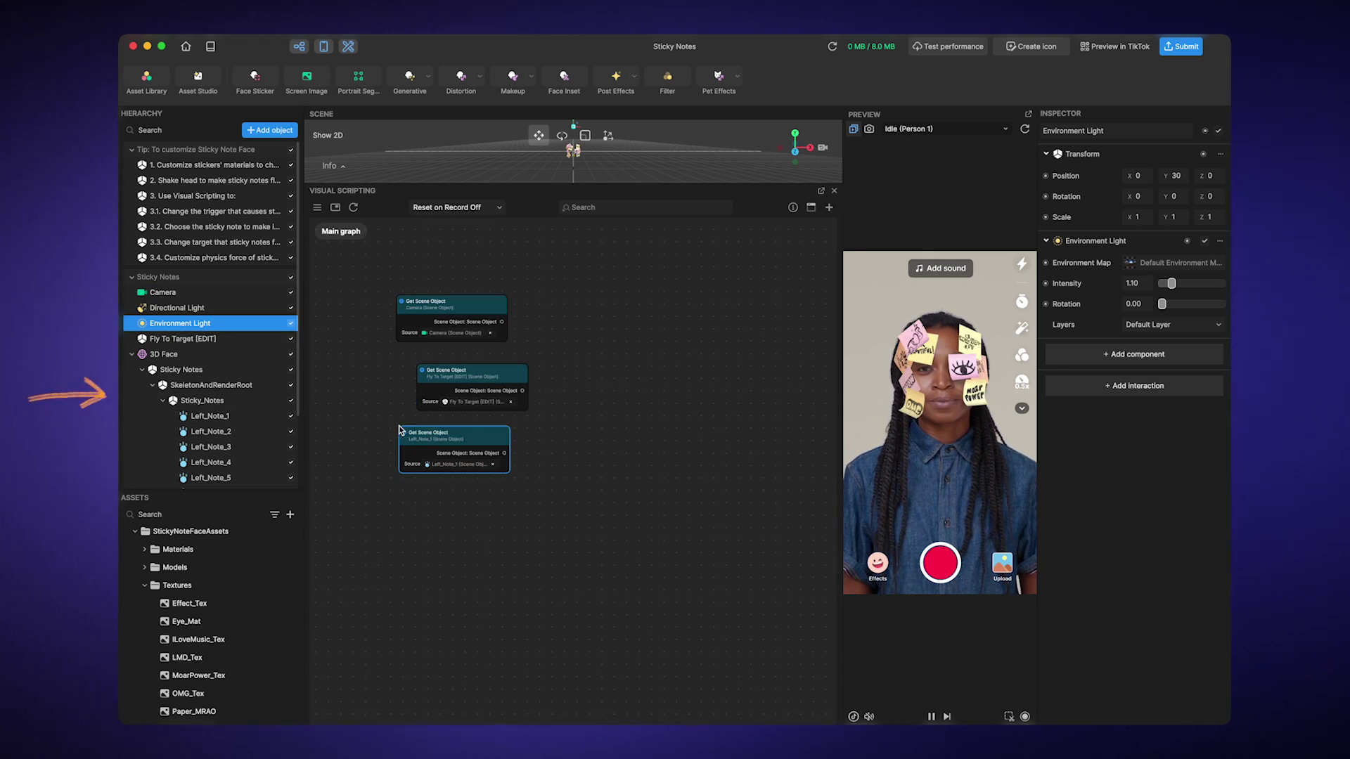
{"action": "left_click_drag", "start_coordinate": [190, 603], "coordinate": [393, 559]}
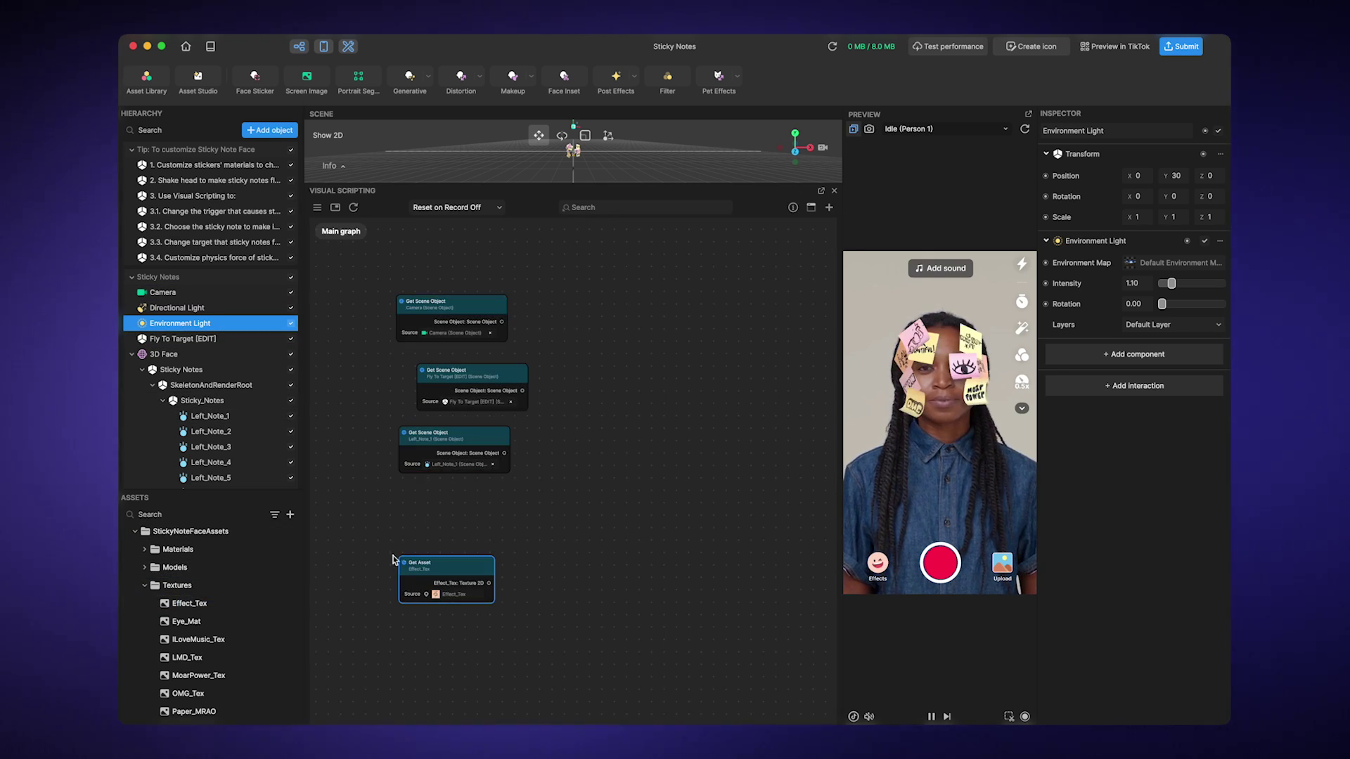
{"action": "left_click_drag", "start_coordinate": [186, 620], "coordinate": [448, 505]}
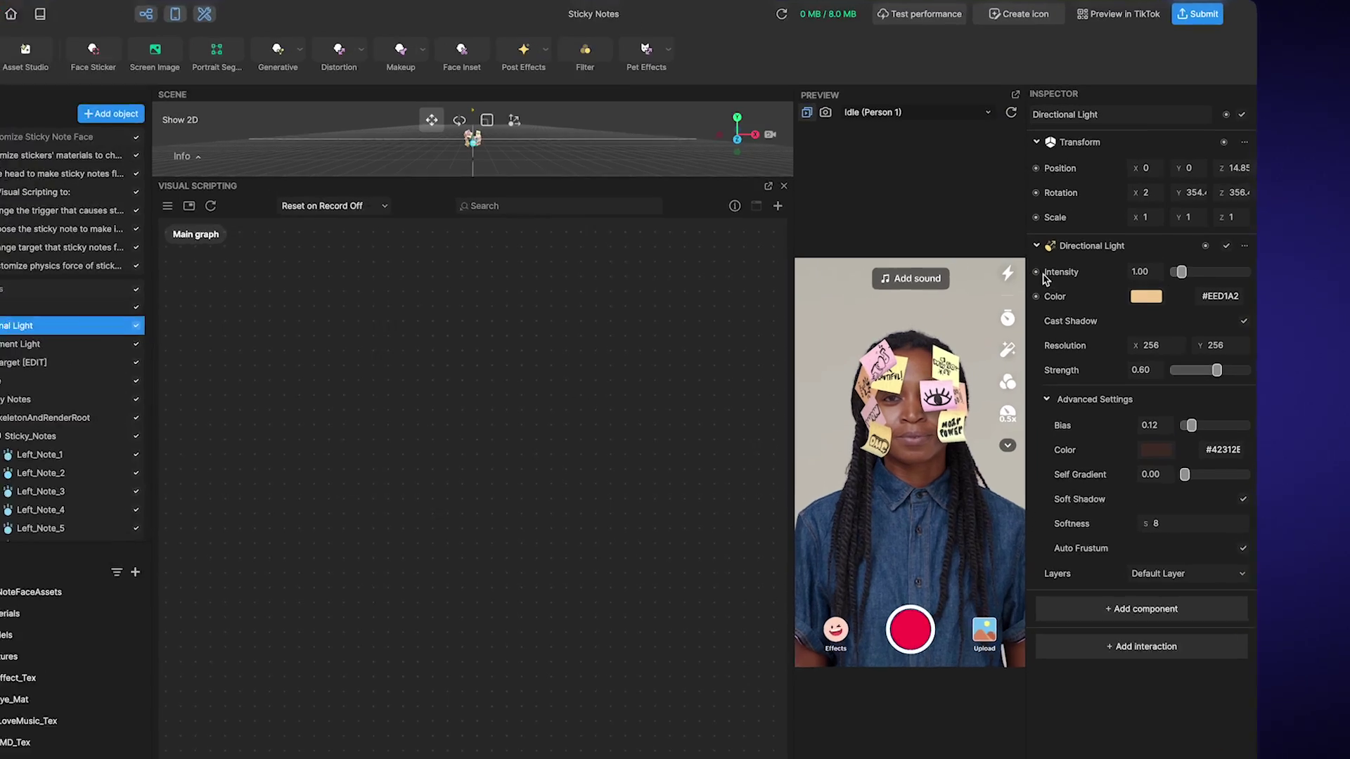
Add Directional Light Set Intensity and Get Intensity nodes from the Inspector's Intensity property.
{"action": "left_click", "coordinate": [1045, 263]}
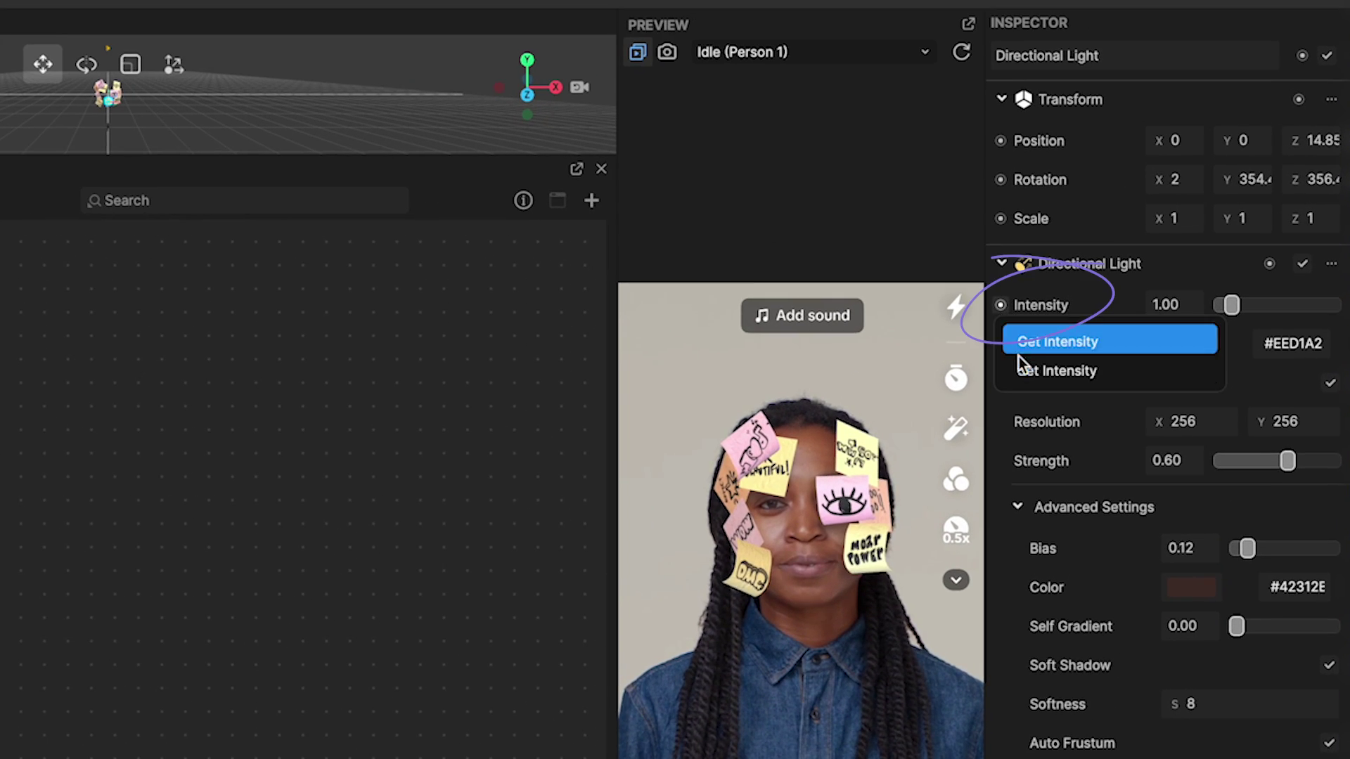
{"action": "left_click", "coordinate": [1052, 295]}
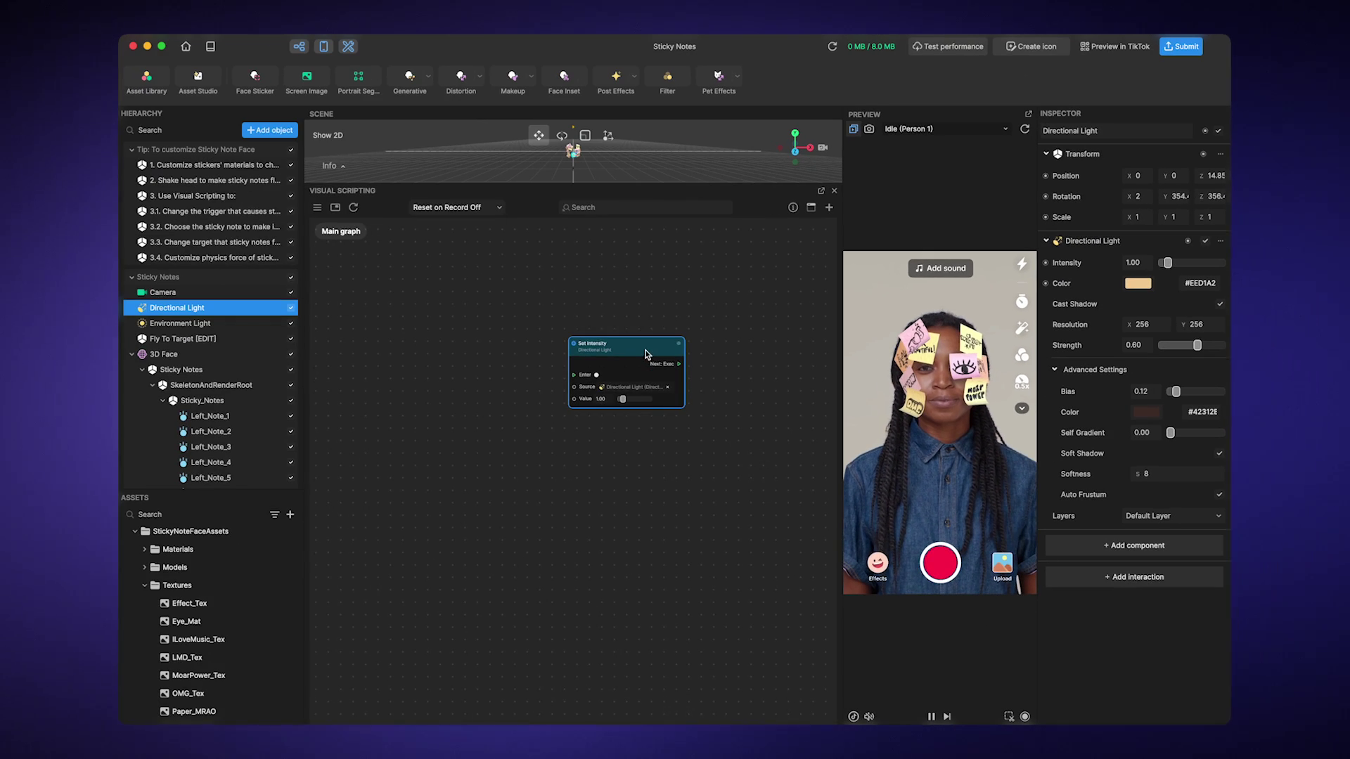
{"action": "left_click", "coordinate": [1060, 288]}
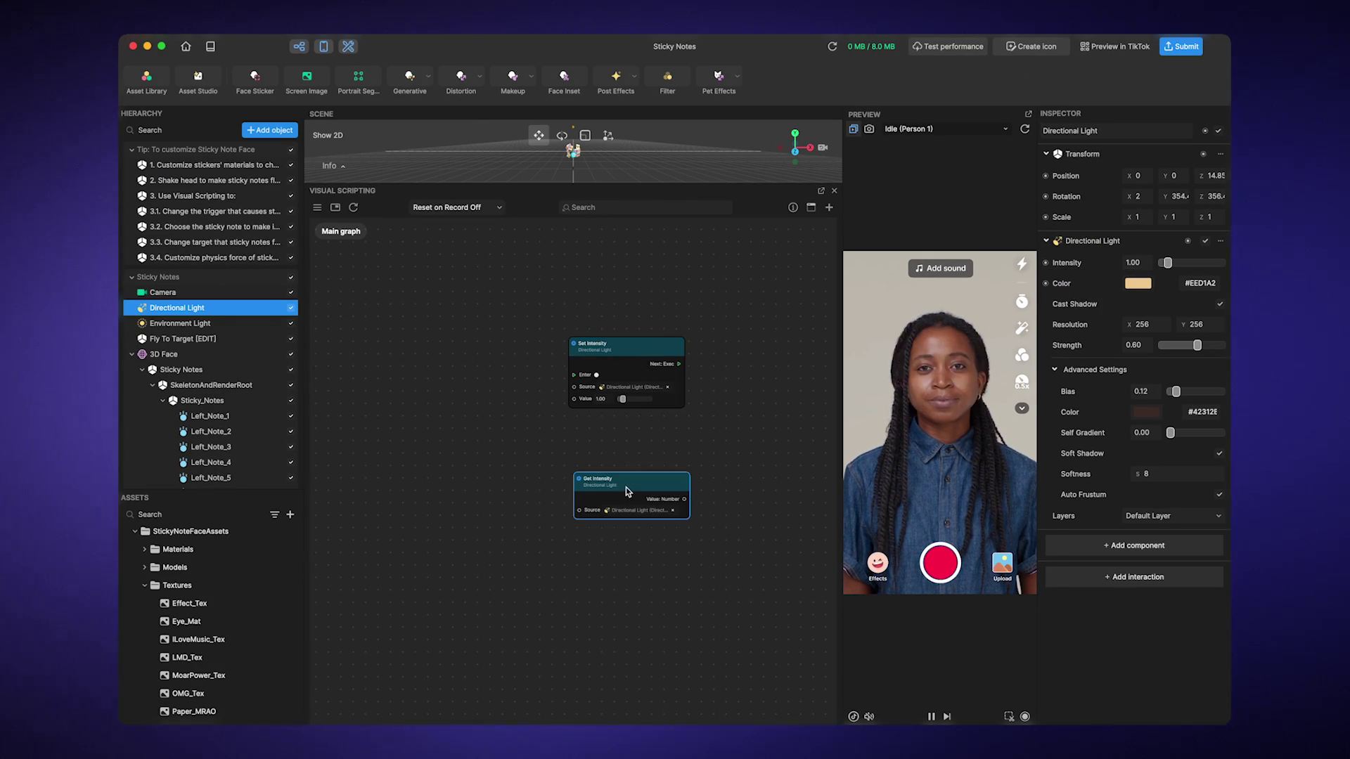
{"action": "left_click_drag", "start_coordinate": [619, 491], "coordinate": [509, 360]}
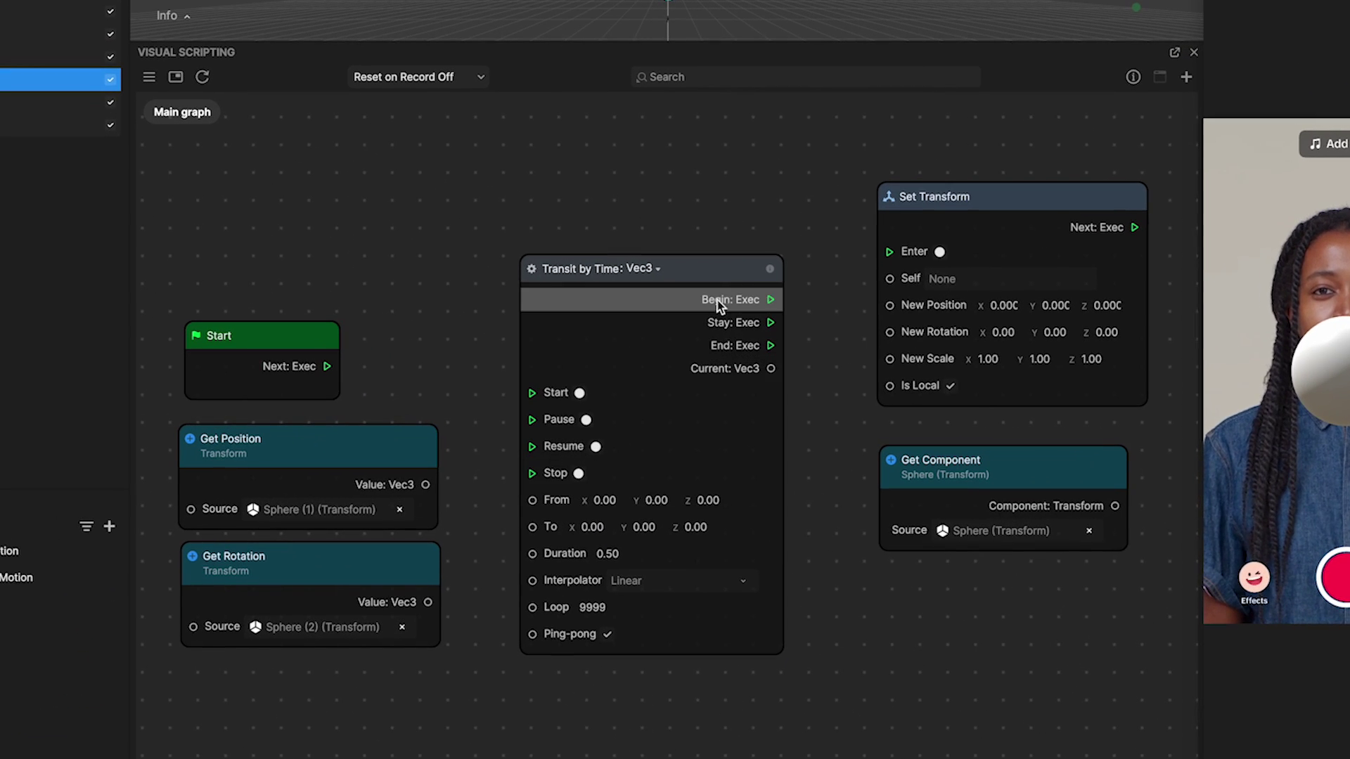
Select the Transit by Time node to read its input descriptions tooltip.
{"action": "left_click", "coordinate": [701, 269]}
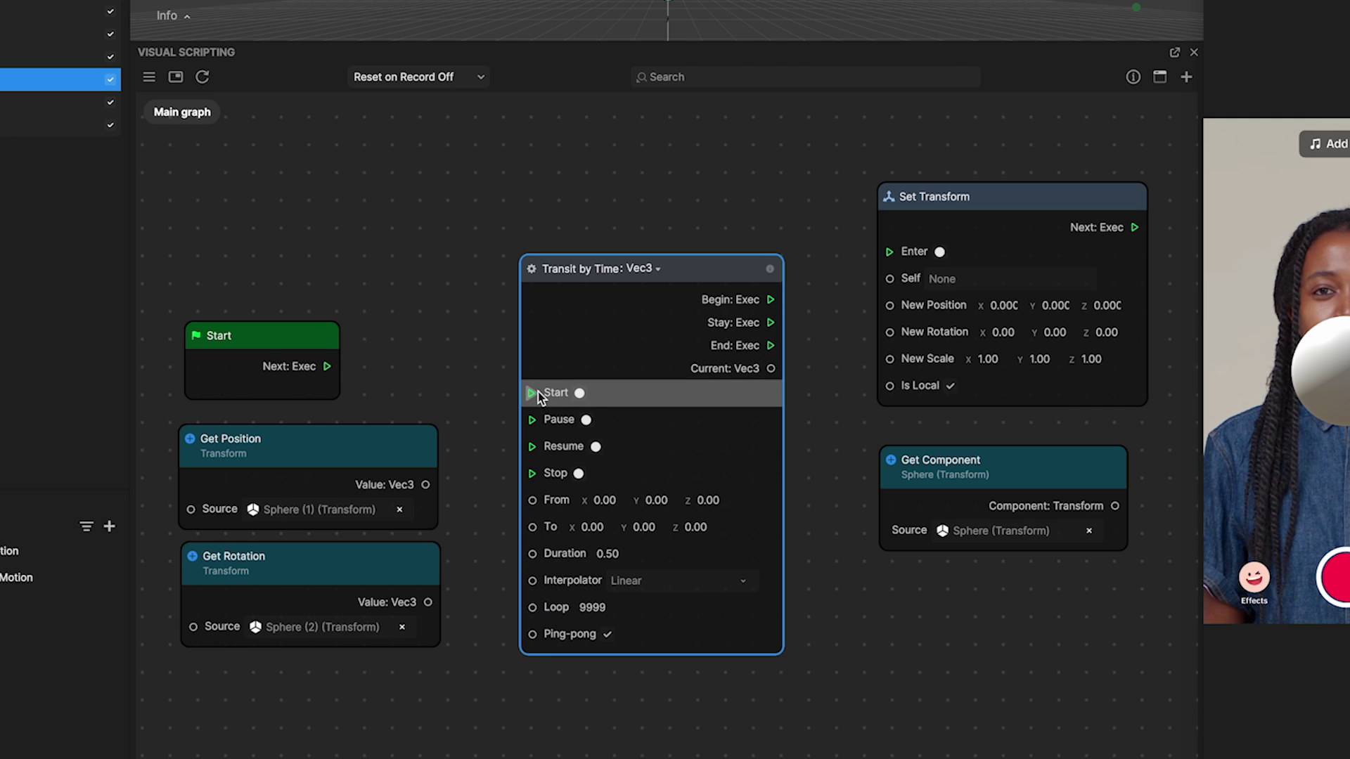
{"action": "mouse_move", "coordinate": [770, 268]}
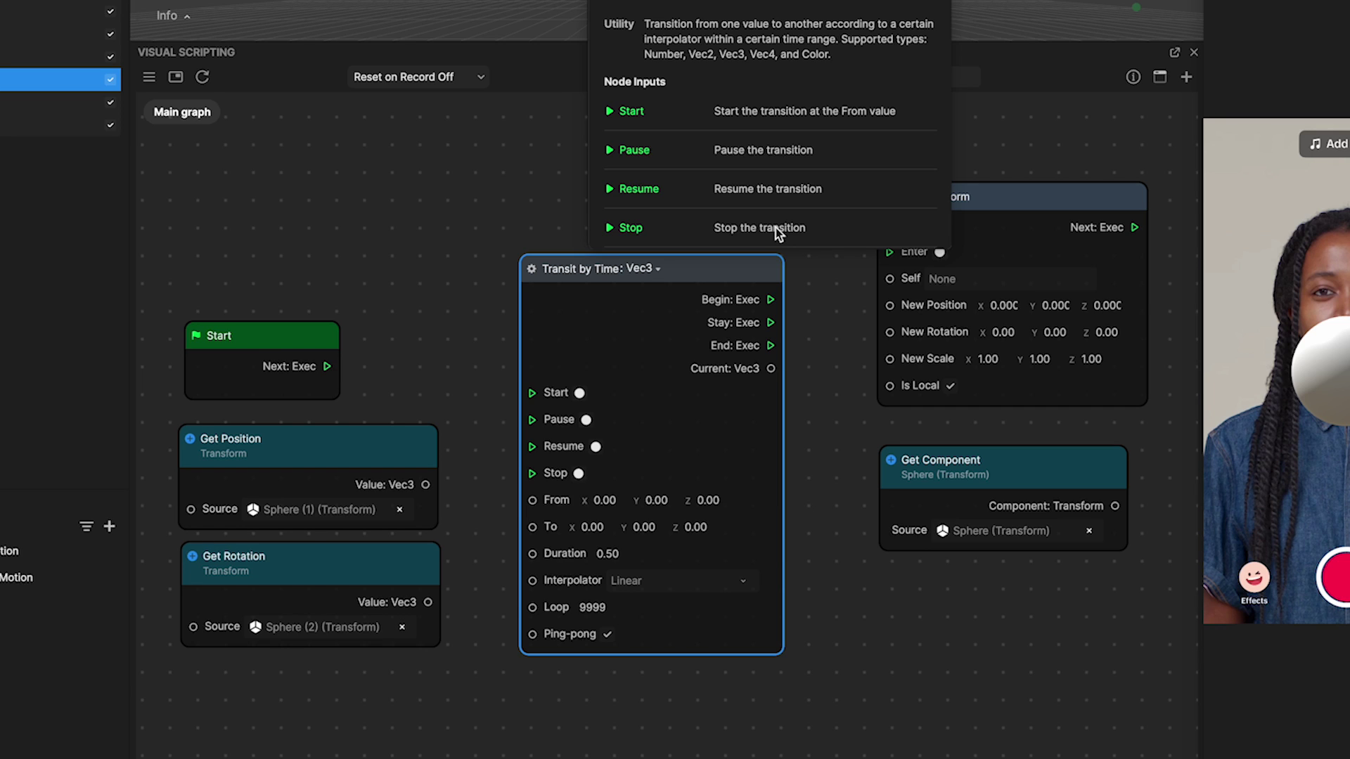
{"action": "scroll", "coordinate": [782, 206], "scroll_direction": "down", "scroll_amount": 2}
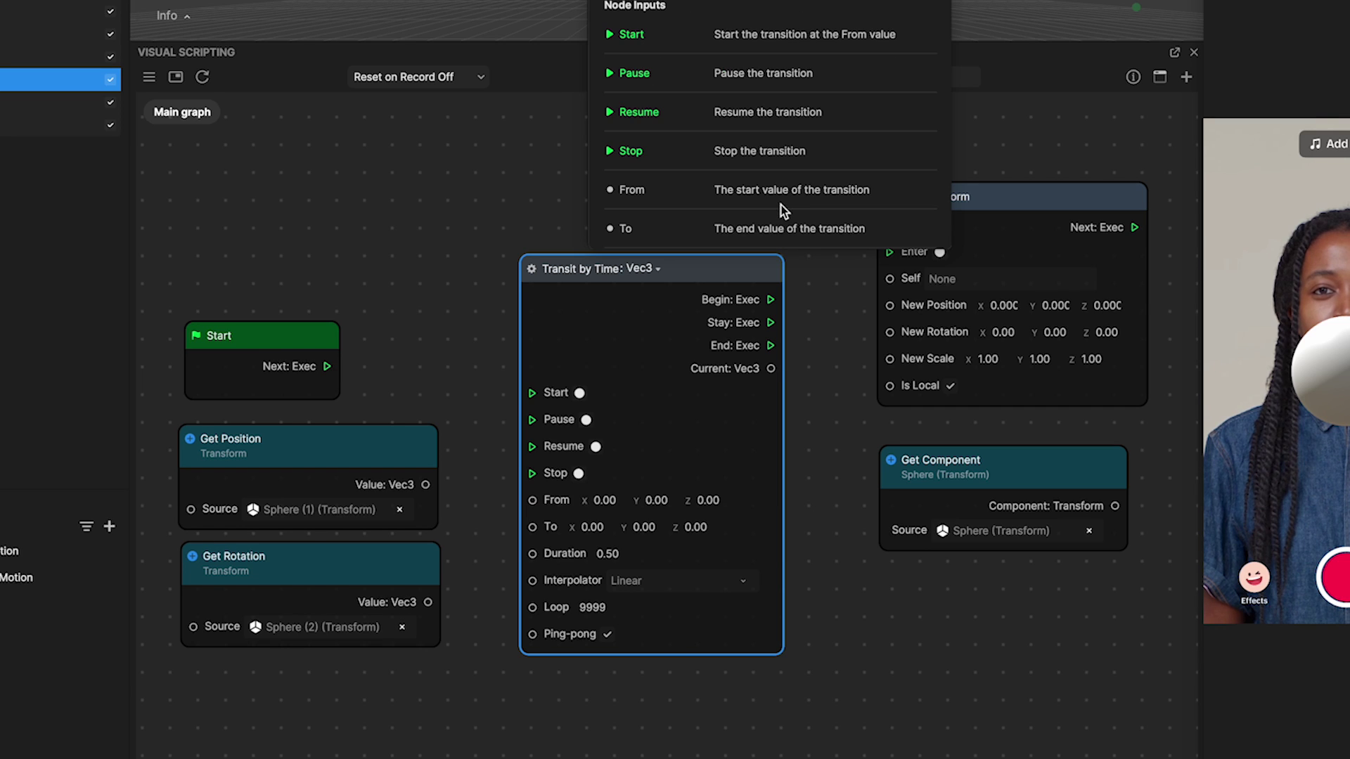
{"action": "scroll", "coordinate": [671, 28], "scroll_direction": "down", "scroll_amount": 4}
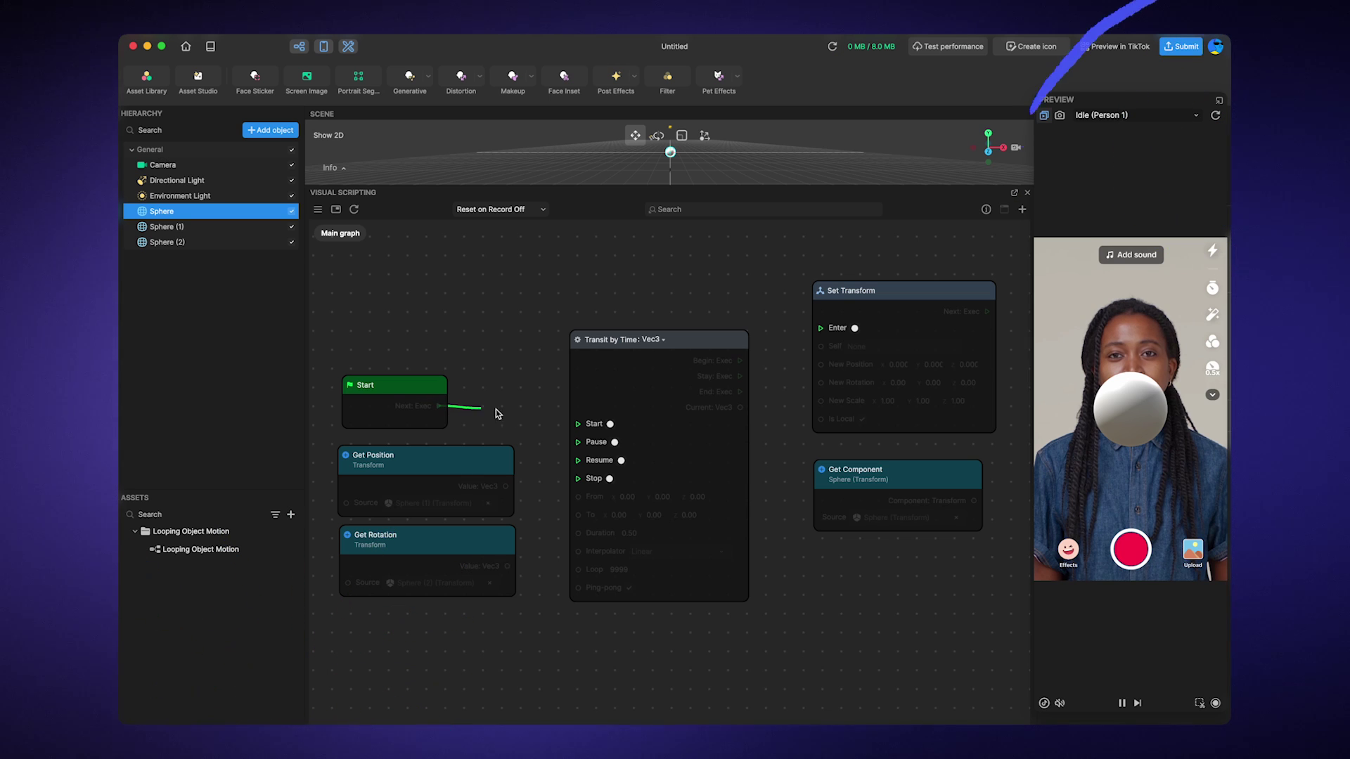
Connect Start's Next to Transit by Time's Start, and Stay to Set Transform's Enter.
{"action": "left_click_drag", "start_coordinate": [496, 409], "coordinate": [578, 425]}
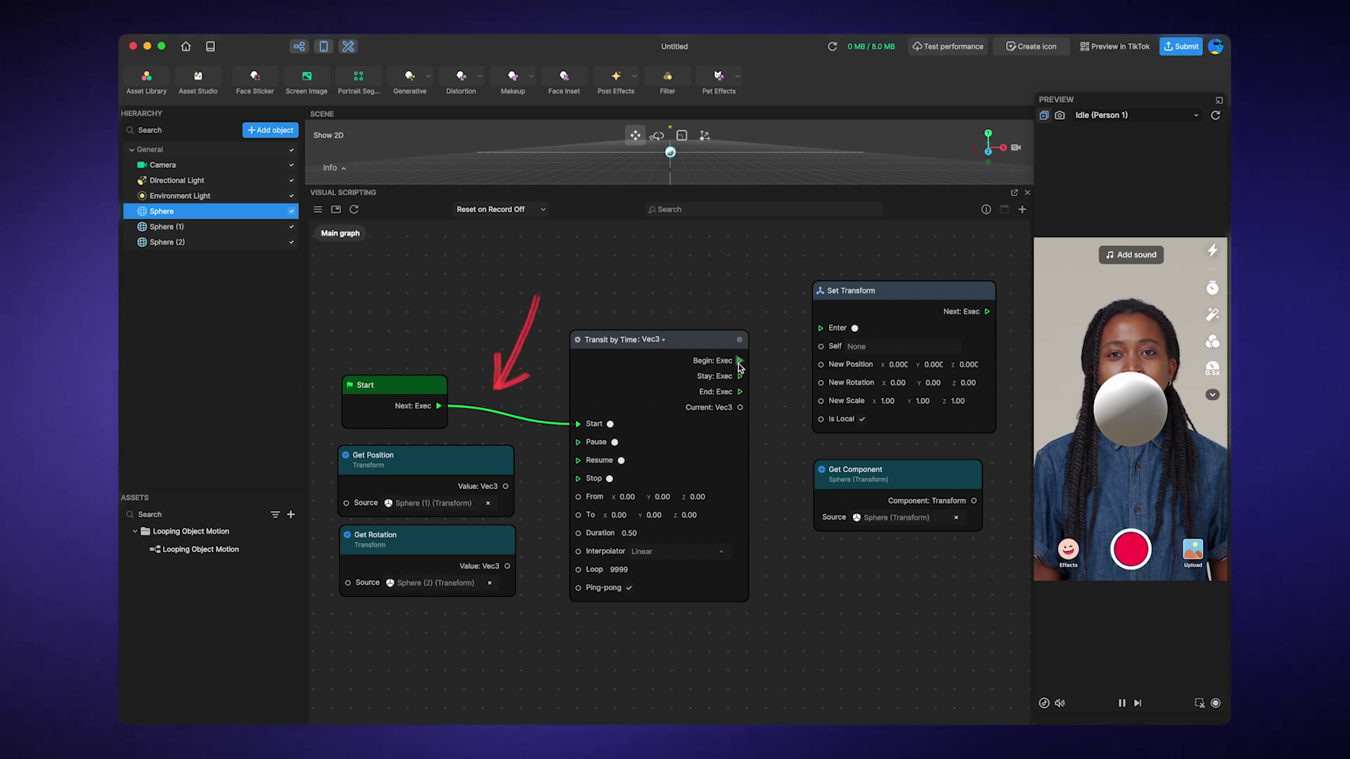
{"action": "left_click_drag", "start_coordinate": [742, 382], "coordinate": [744, 381]}
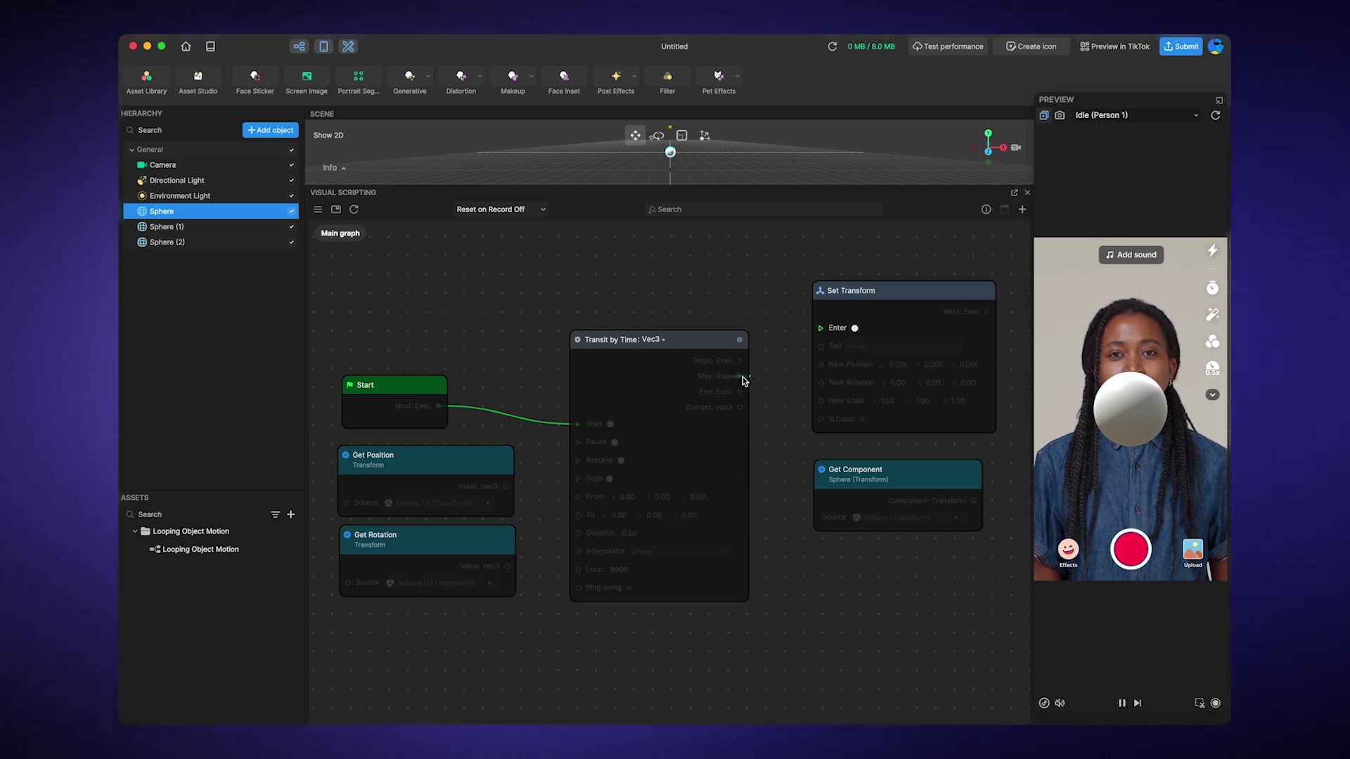
{"action": "left_click_drag", "start_coordinate": [815, 330], "coordinate": [822, 330]}
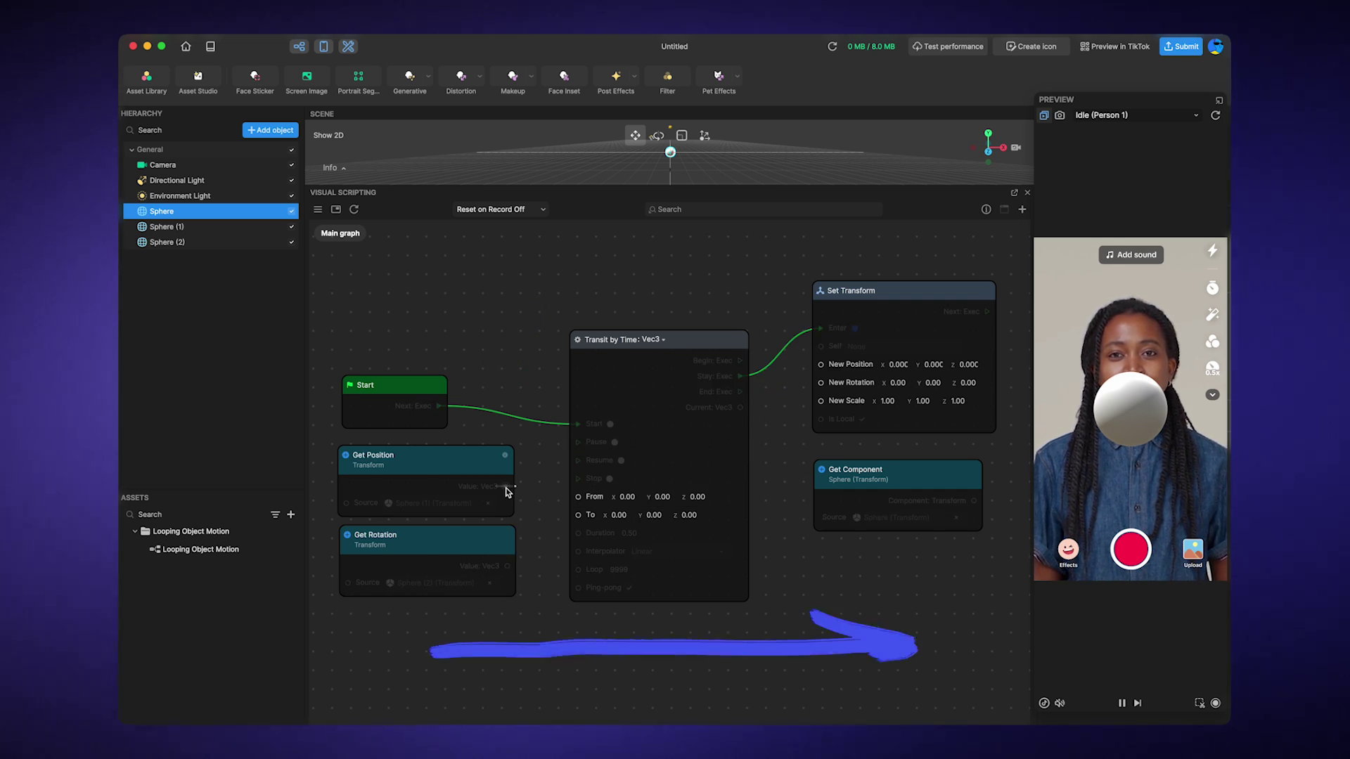
Wire Get Position and Get Rotation into the transition, Current into New Position, transform into Self.
{"action": "left_click_drag", "start_coordinate": [507, 489], "coordinate": [579, 497]}
{"action": "left_click_drag", "start_coordinate": [508, 567], "coordinate": [578, 515]}
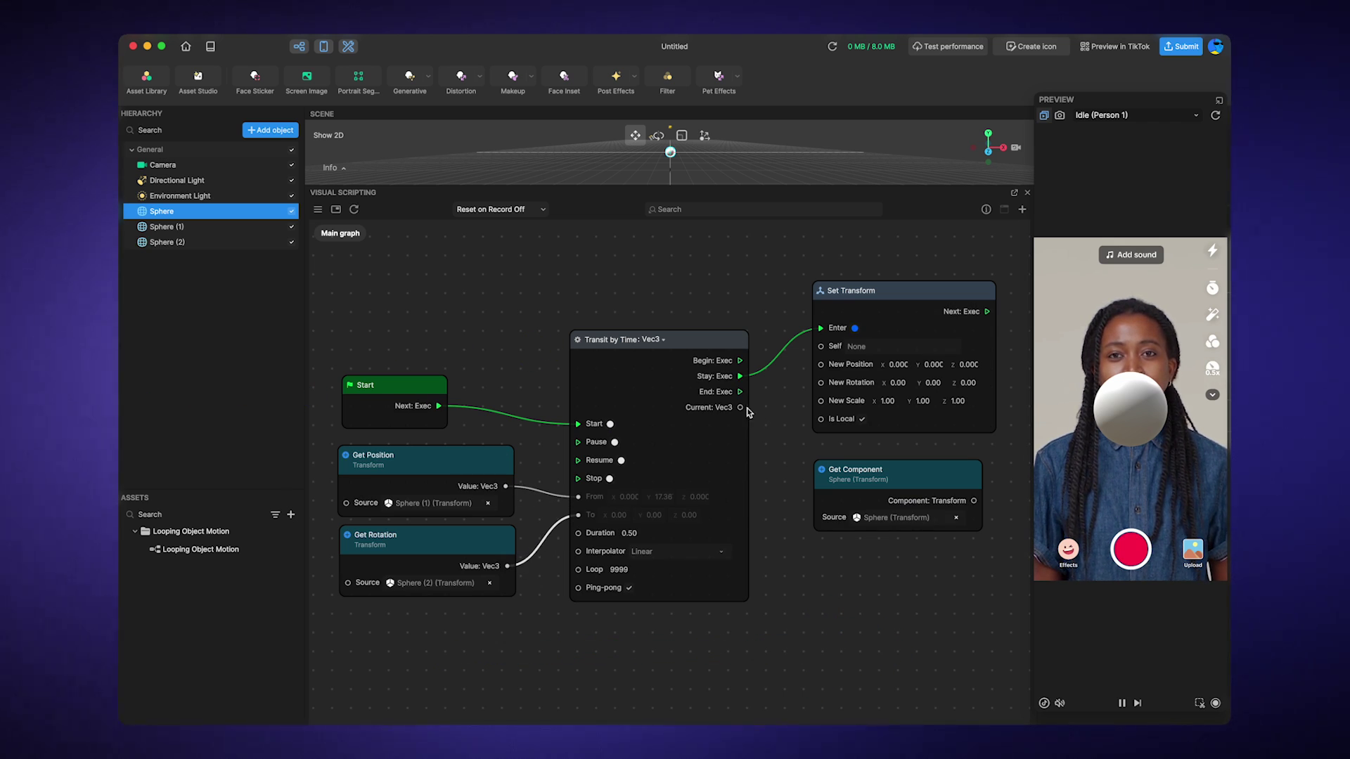
{"action": "left_click_drag", "start_coordinate": [743, 409], "coordinate": [742, 411]}
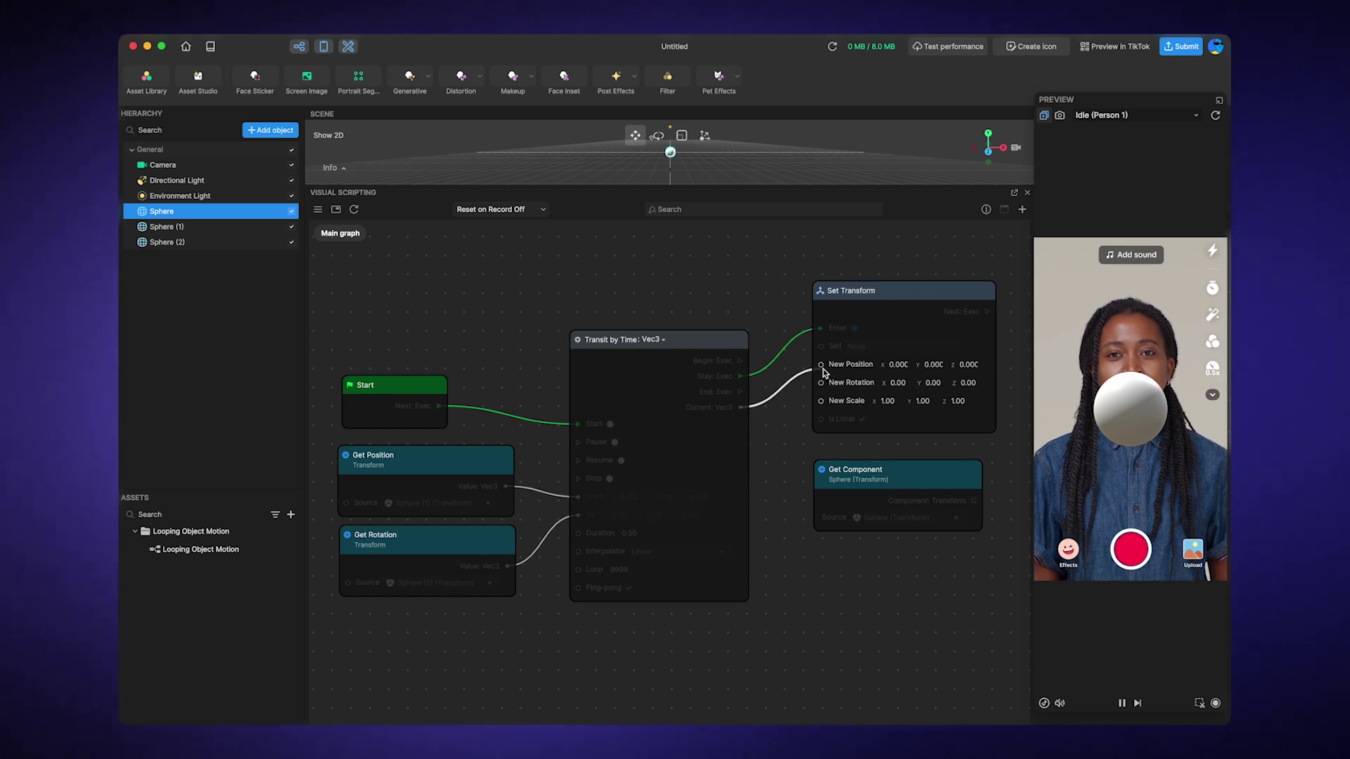
{"action": "left_click_drag", "start_coordinate": [800, 387], "coordinate": [822, 366]}
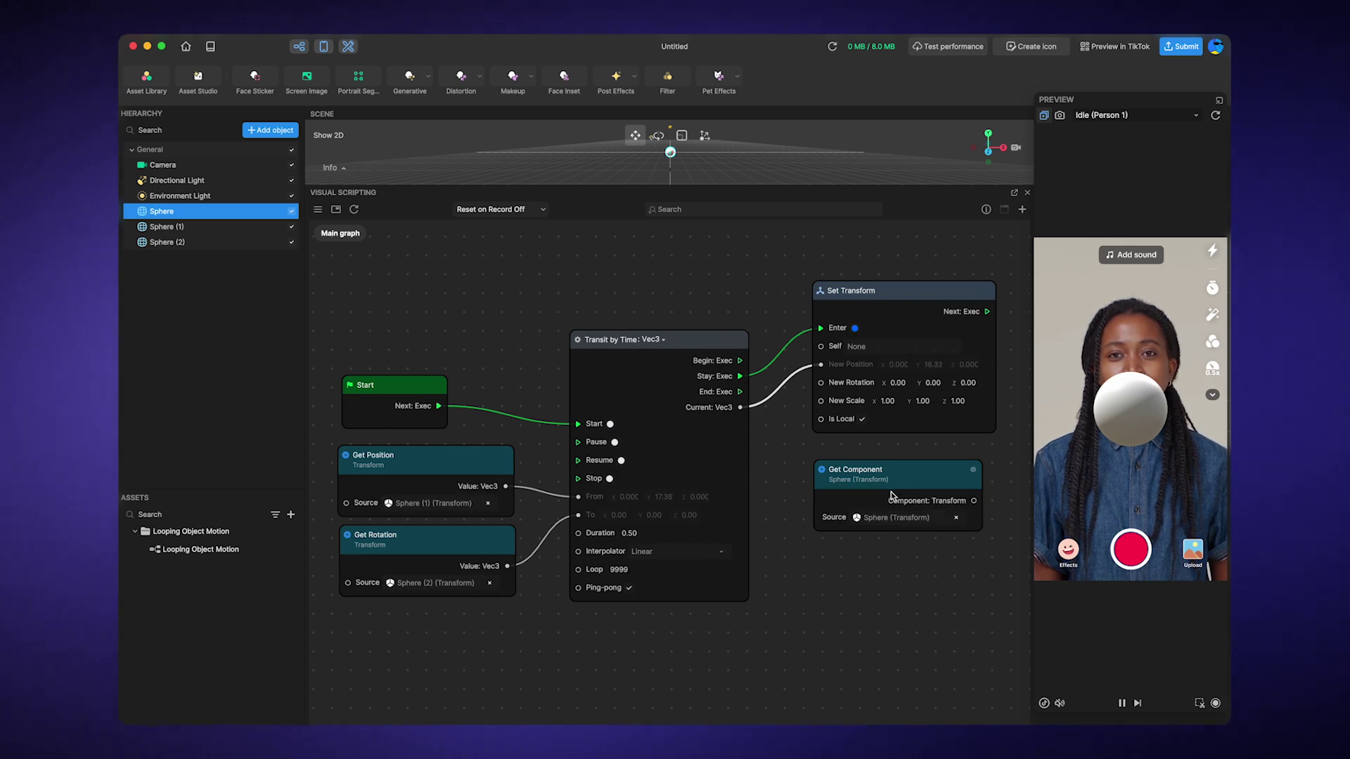
{"action": "left_click_drag", "start_coordinate": [983, 508], "coordinate": [977, 502]}
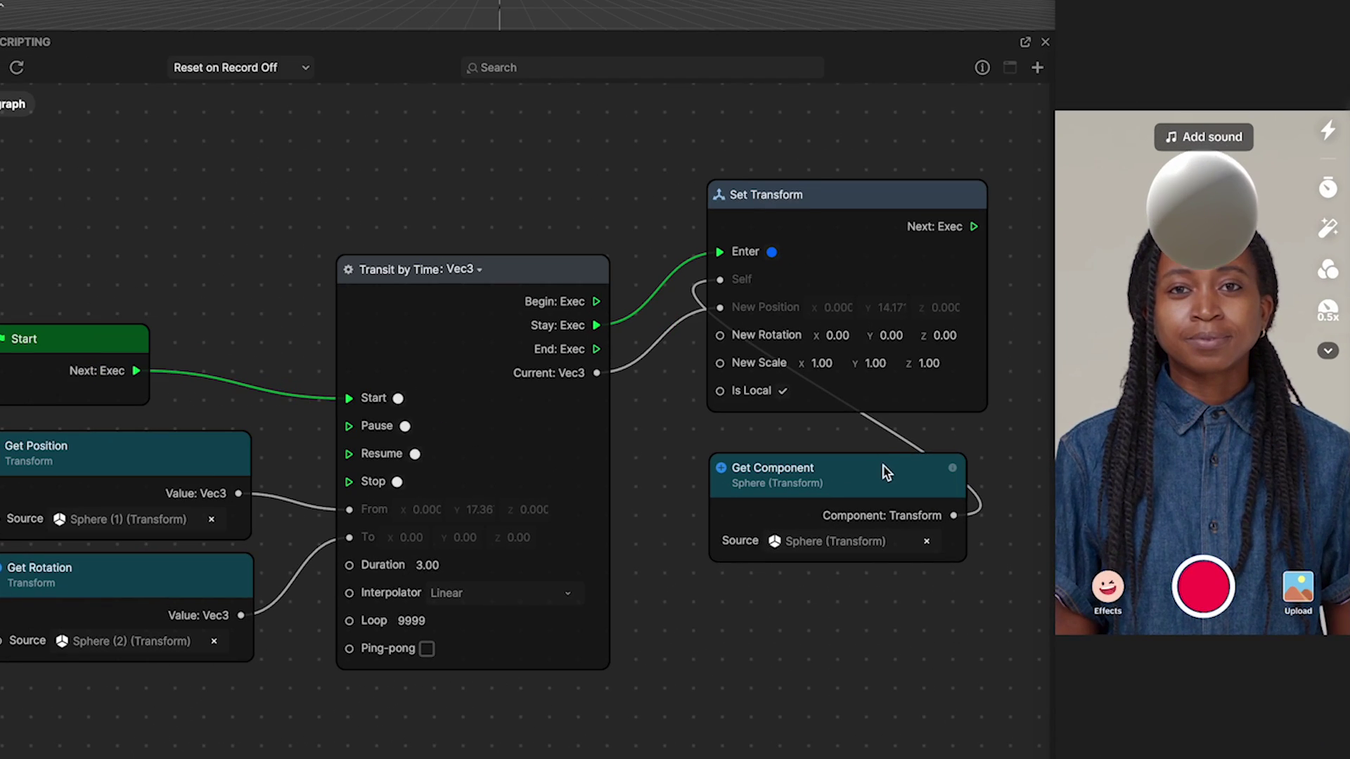
Delete the Get Component node and cut both links feeding Set Transform.
{"action": "left_click", "coordinate": [922, 477]}
{"action": "key", "text": "Delete"}
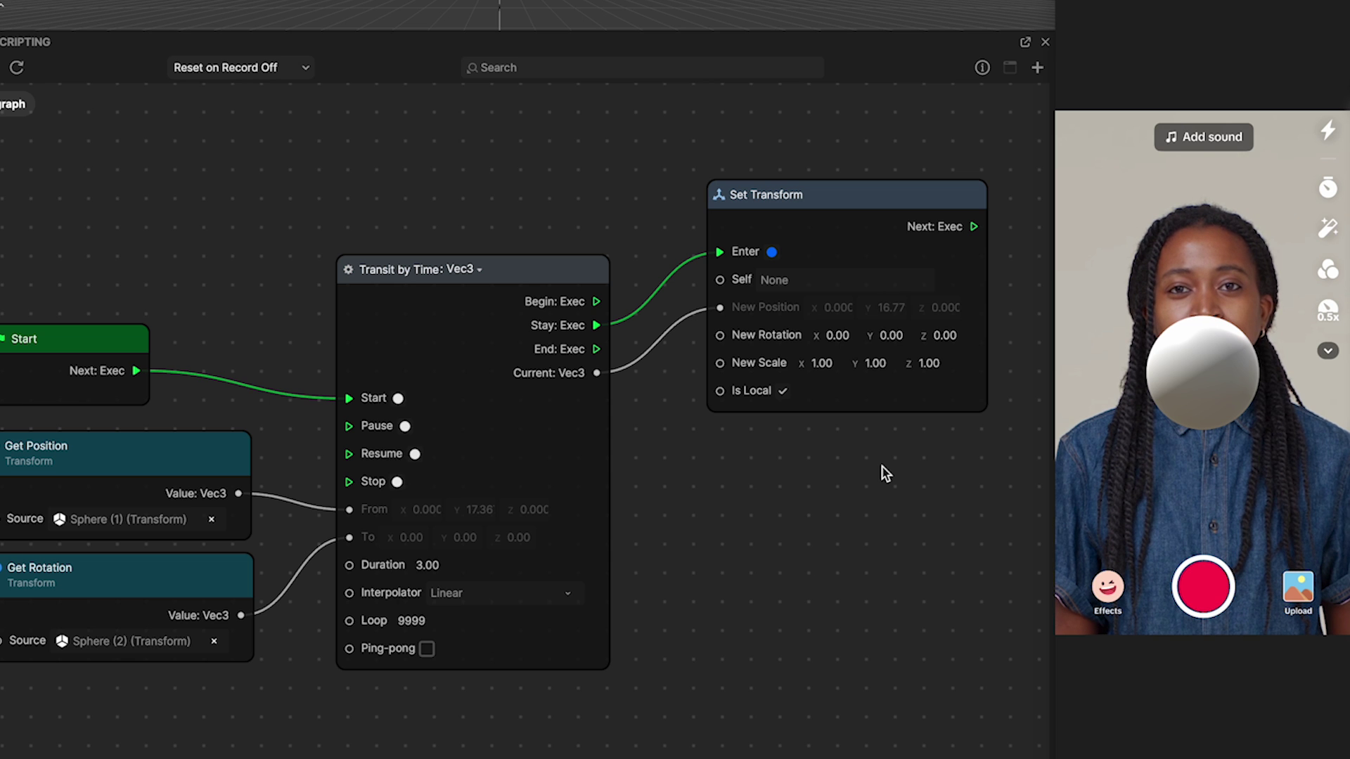
{"action": "left_click_drag", "start_coordinate": [620, 182], "coordinate": [744, 515]}
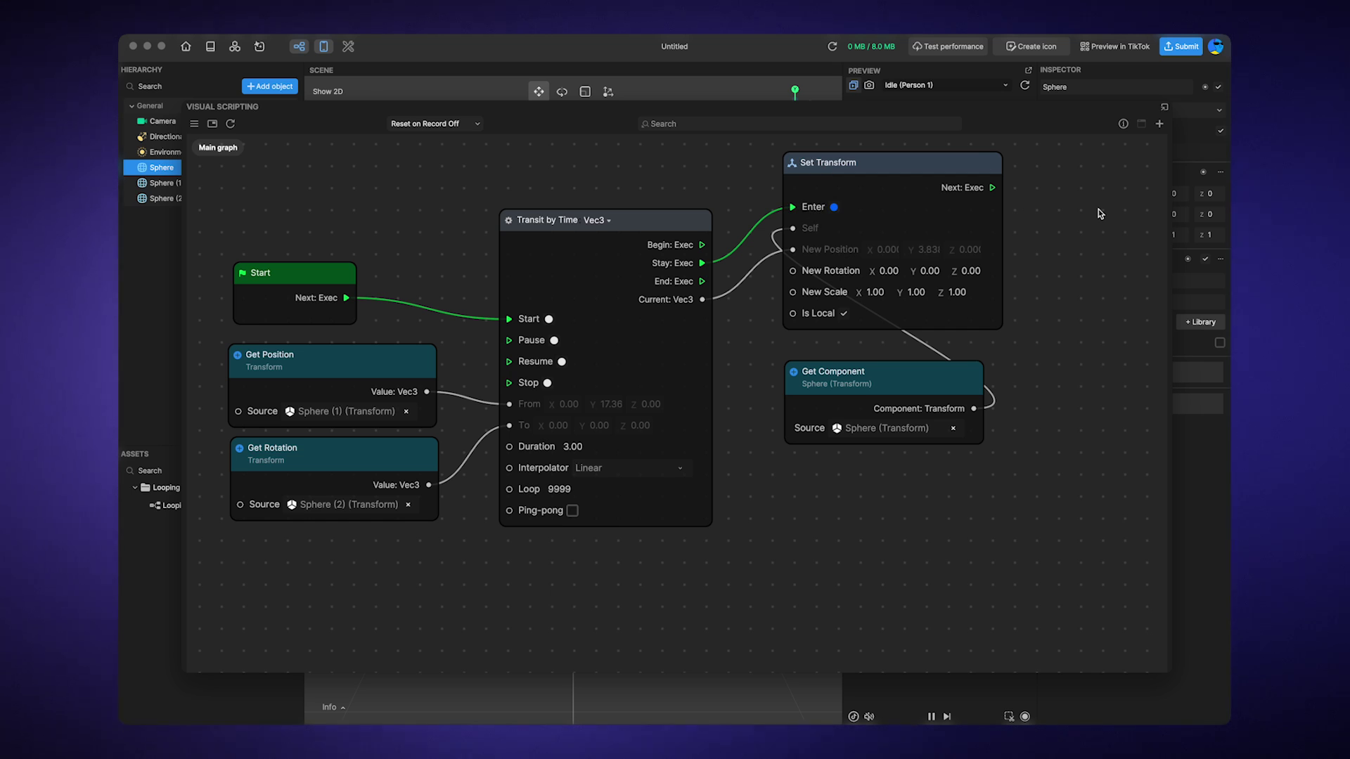
Zoom out and pan so all nodes fit in the canvas.
{"action": "left_click_drag", "start_coordinate": [1099, 208], "coordinate": [1116, 235]}
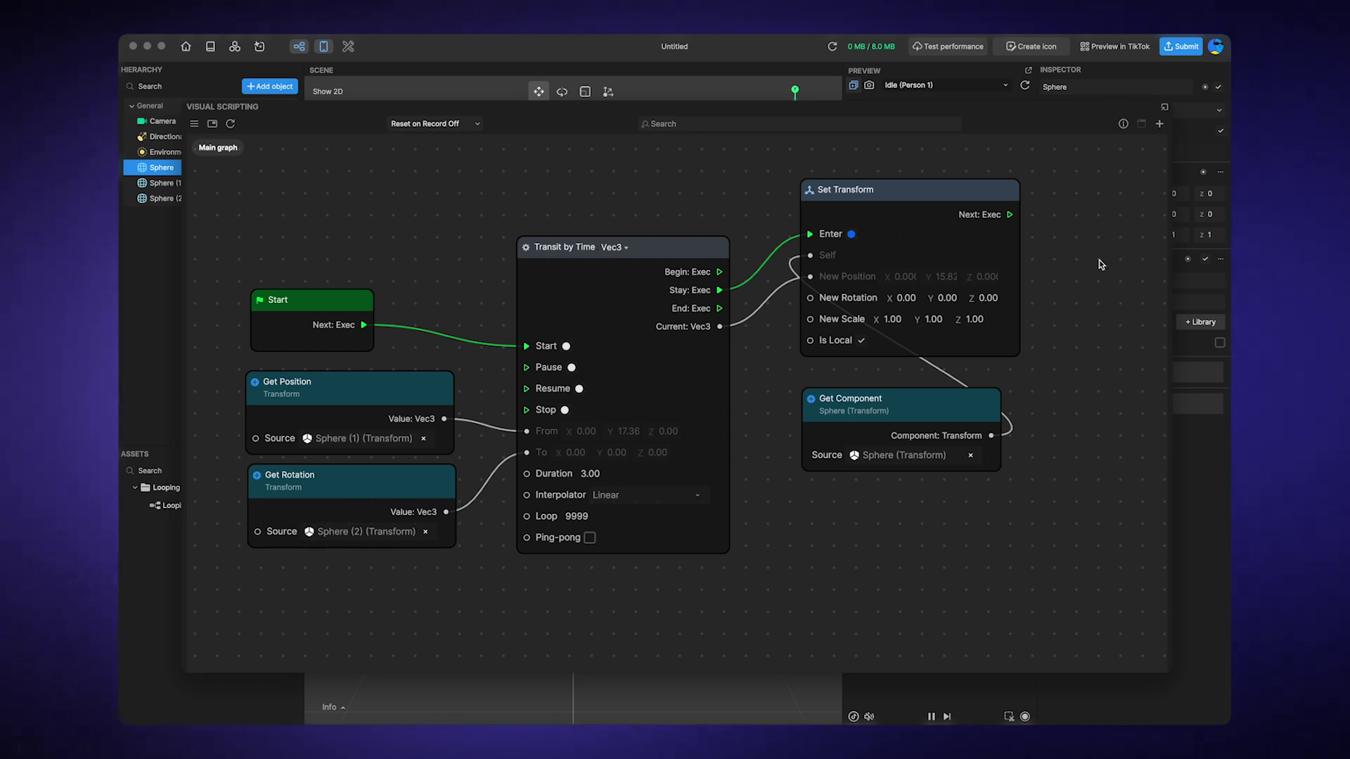
{"action": "scroll", "coordinate": [1100, 264], "scroll_direction": "down", "scroll_amount": 5}
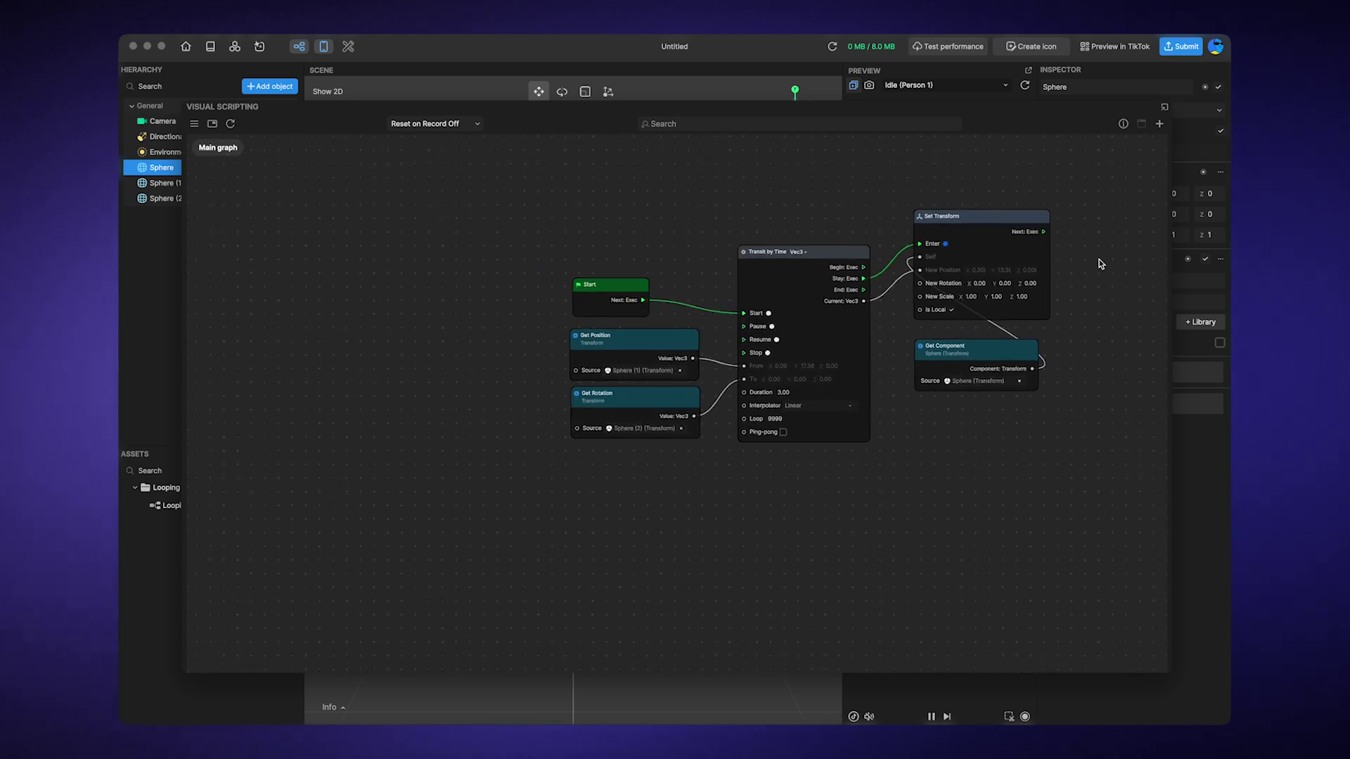
{"action": "left_click", "coordinate": [1100, 263]}
{"action": "left_click", "coordinate": [1100, 265]}
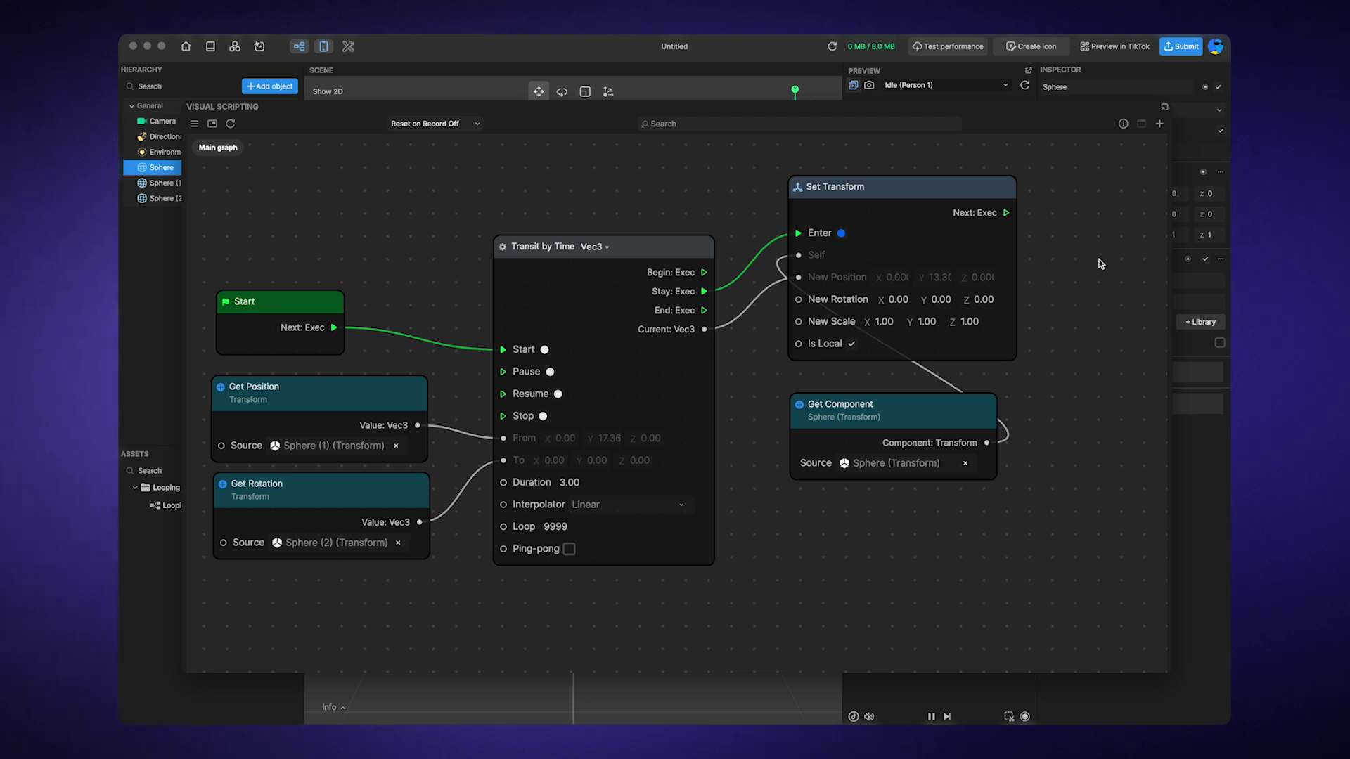
{"action": "mouse_move", "coordinate": [1100, 263]}
{"action": "left_mouse_down"}
{"action": "mouse_move", "coordinate": [1152, 290]}
{"action": "mouse_move", "coordinate": [1137, 341]}
{"action": "mouse_move", "coordinate": [1132, 236]}
{"action": "left_mouse_up"}
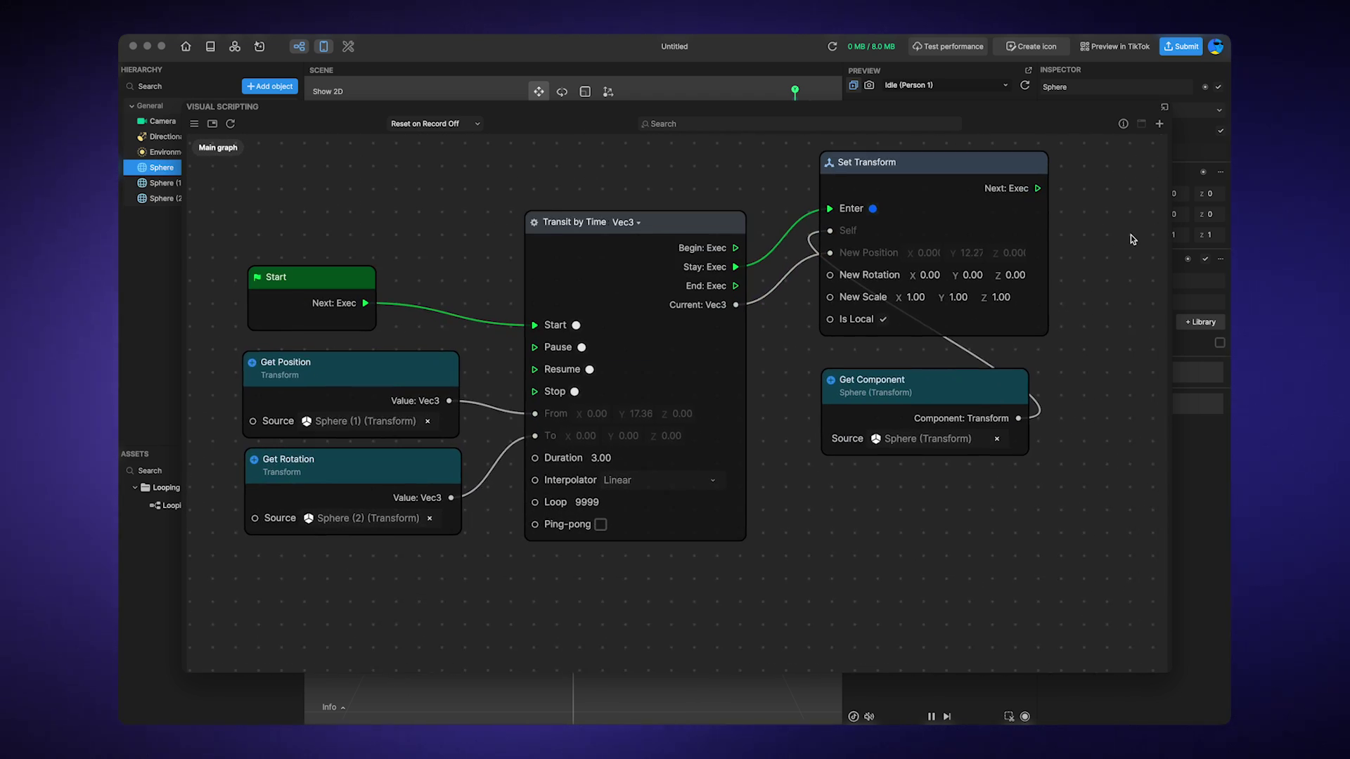
Open the My Items list showing variables and the Main graph subgraph.
{"action": "left_click", "coordinate": [194, 123]}
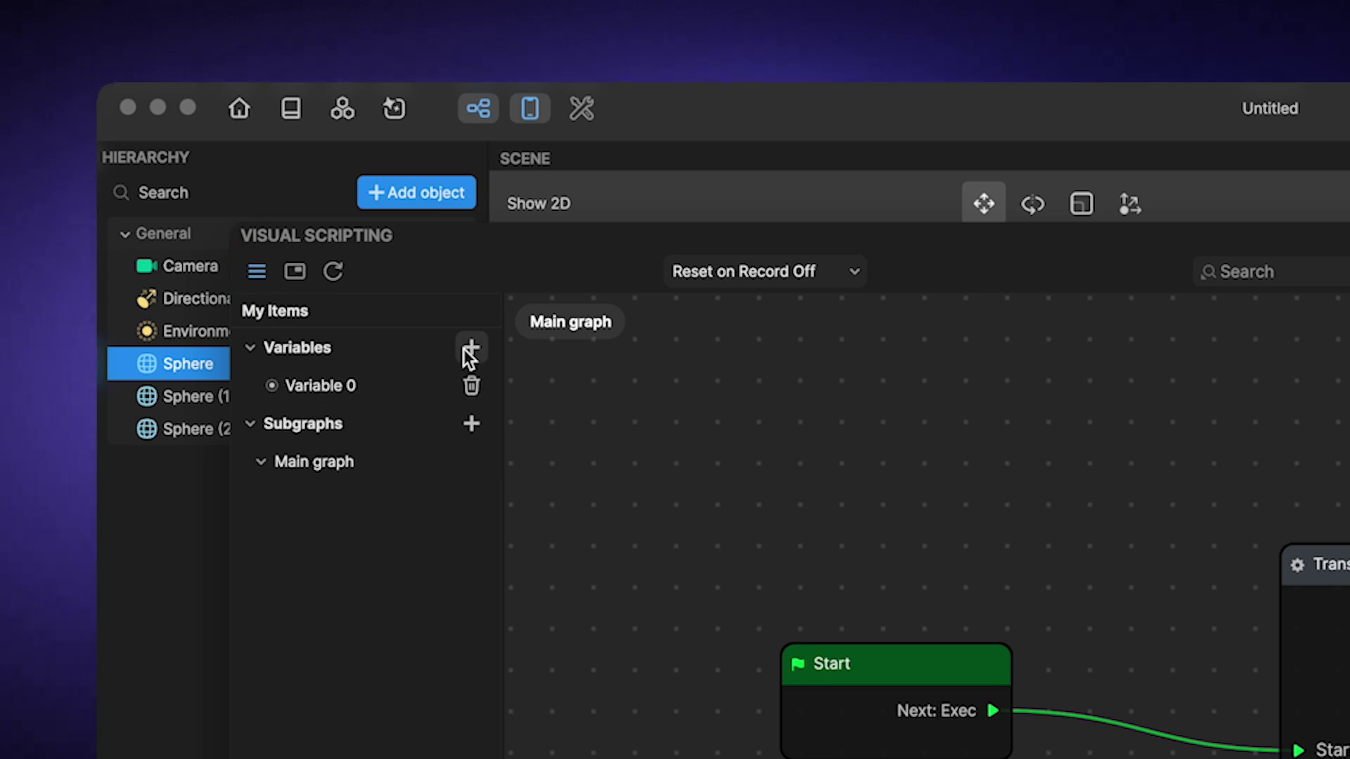
Add a new Number variable named Variable 0, then zoom the graph out.
{"action": "left_click", "coordinate": [470, 348]}
{"action": "left_click_drag", "start_coordinate": [981, 317], "coordinate": [660, 388]}
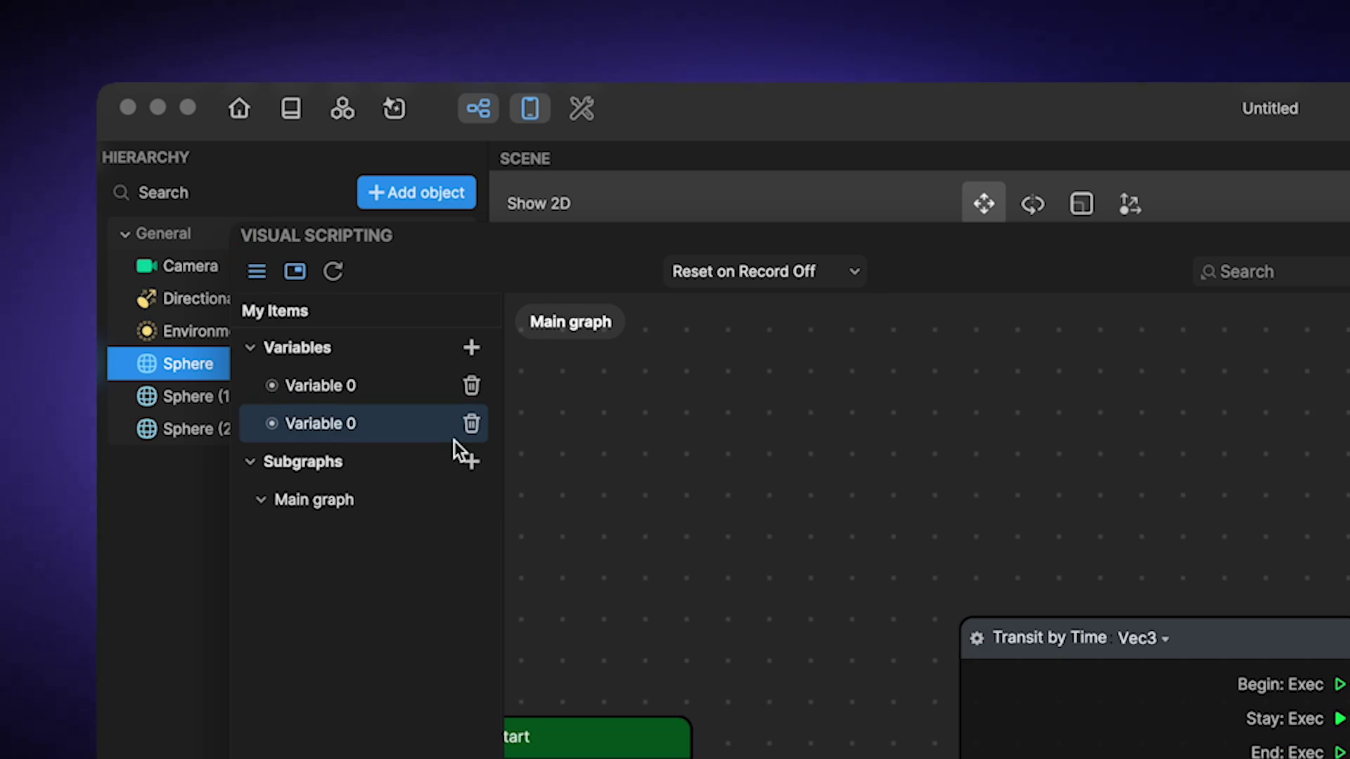
{"action": "left_click", "coordinate": [333, 274]}
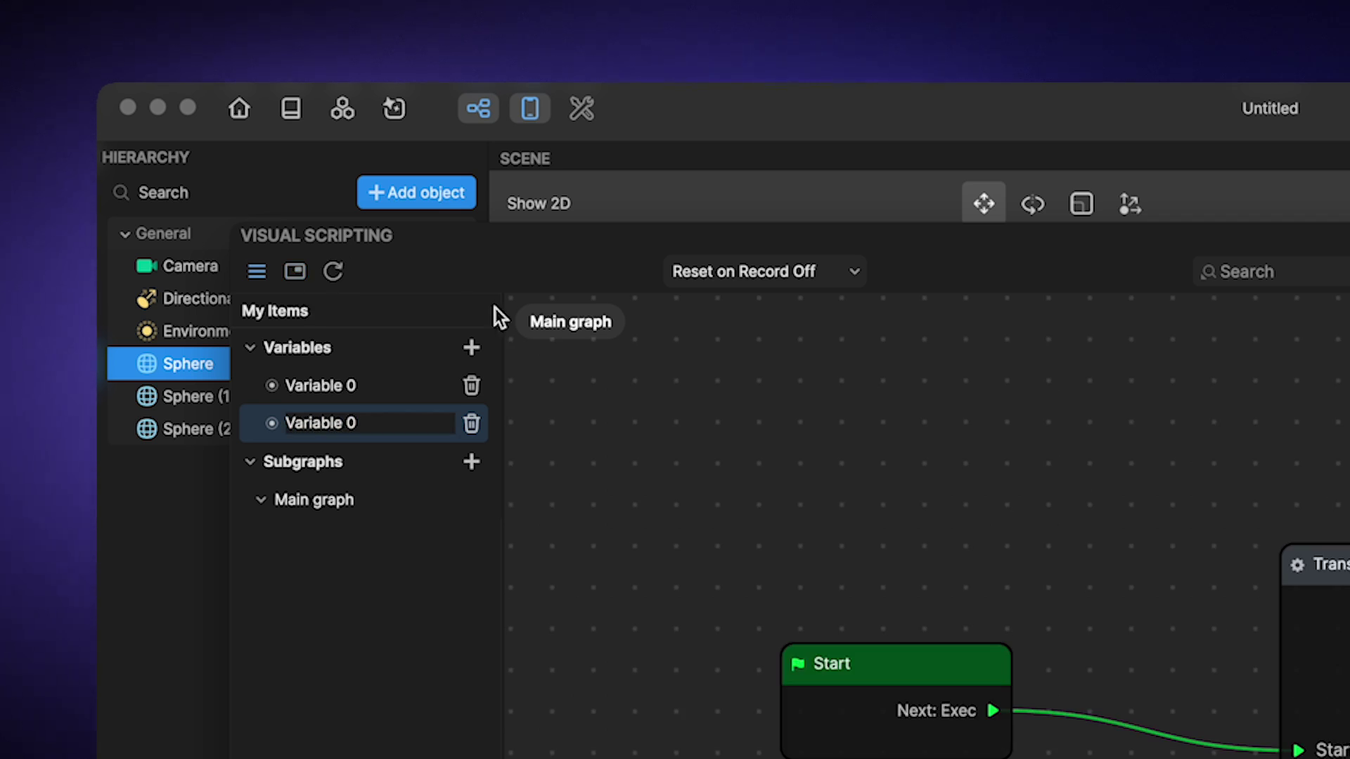
Show the minimap, fit the whole graph in view, then hide the minimap.
{"action": "left_click", "coordinate": [295, 273]}
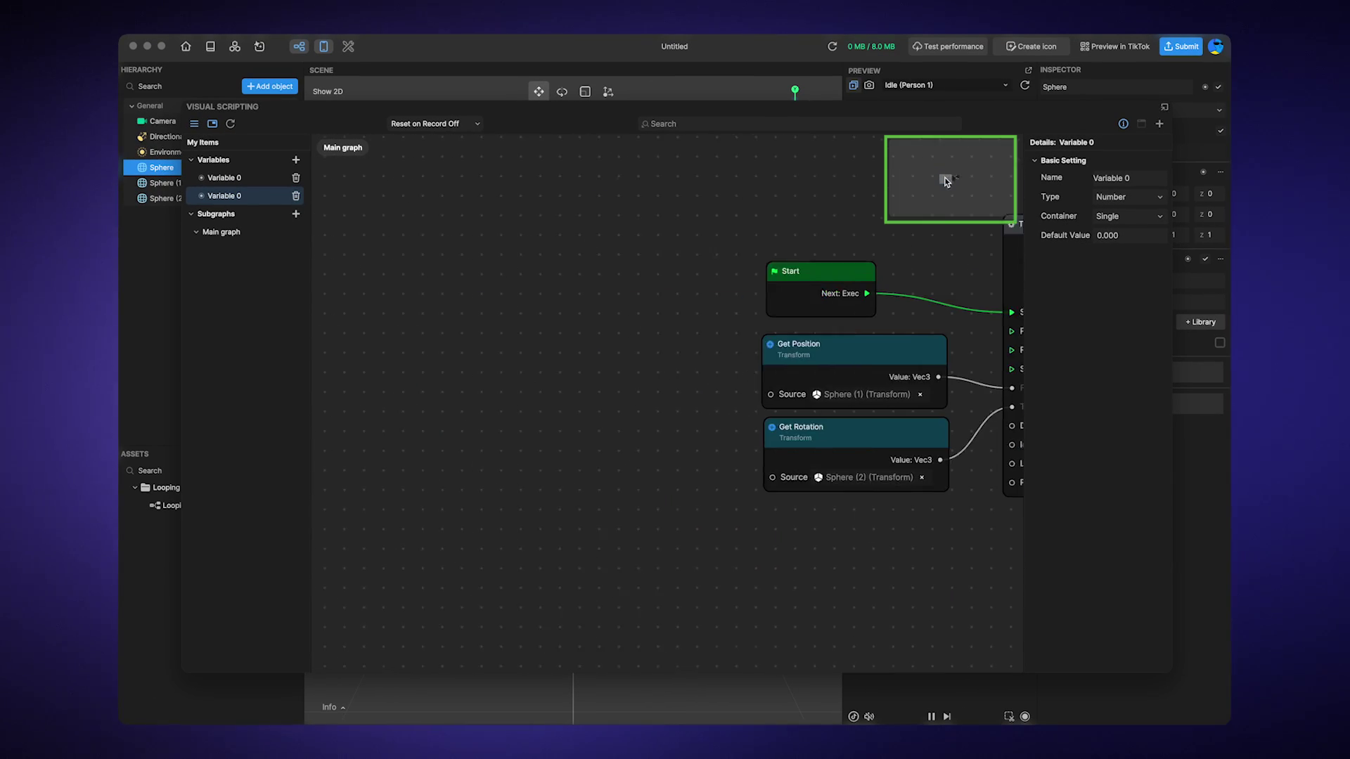
{"action": "mouse_move", "coordinate": [945, 177]}
{"action": "left_mouse_down"}
{"action": "mouse_move", "coordinate": [959, 185]}
{"action": "mouse_move", "coordinate": [950, 175]}
{"action": "left_mouse_up"}
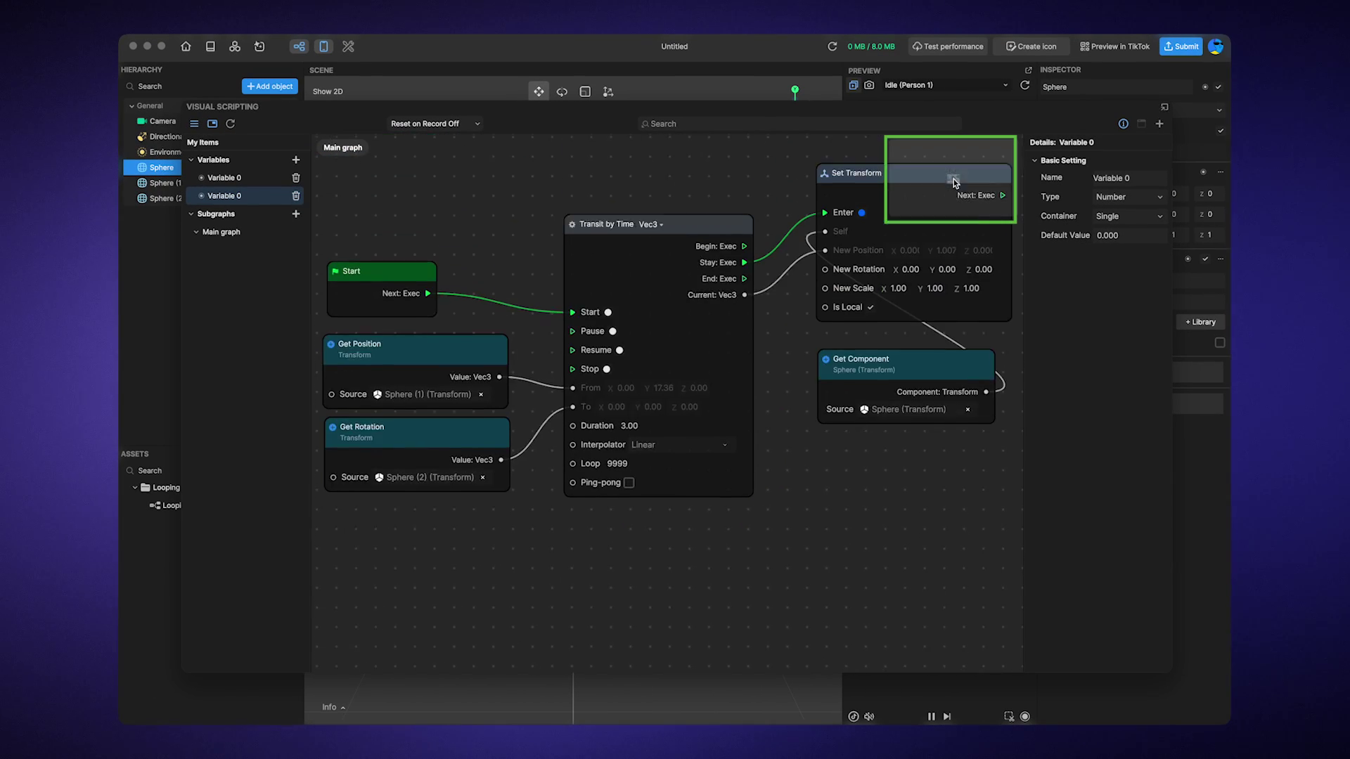
{"action": "left_click", "coordinate": [229, 125]}
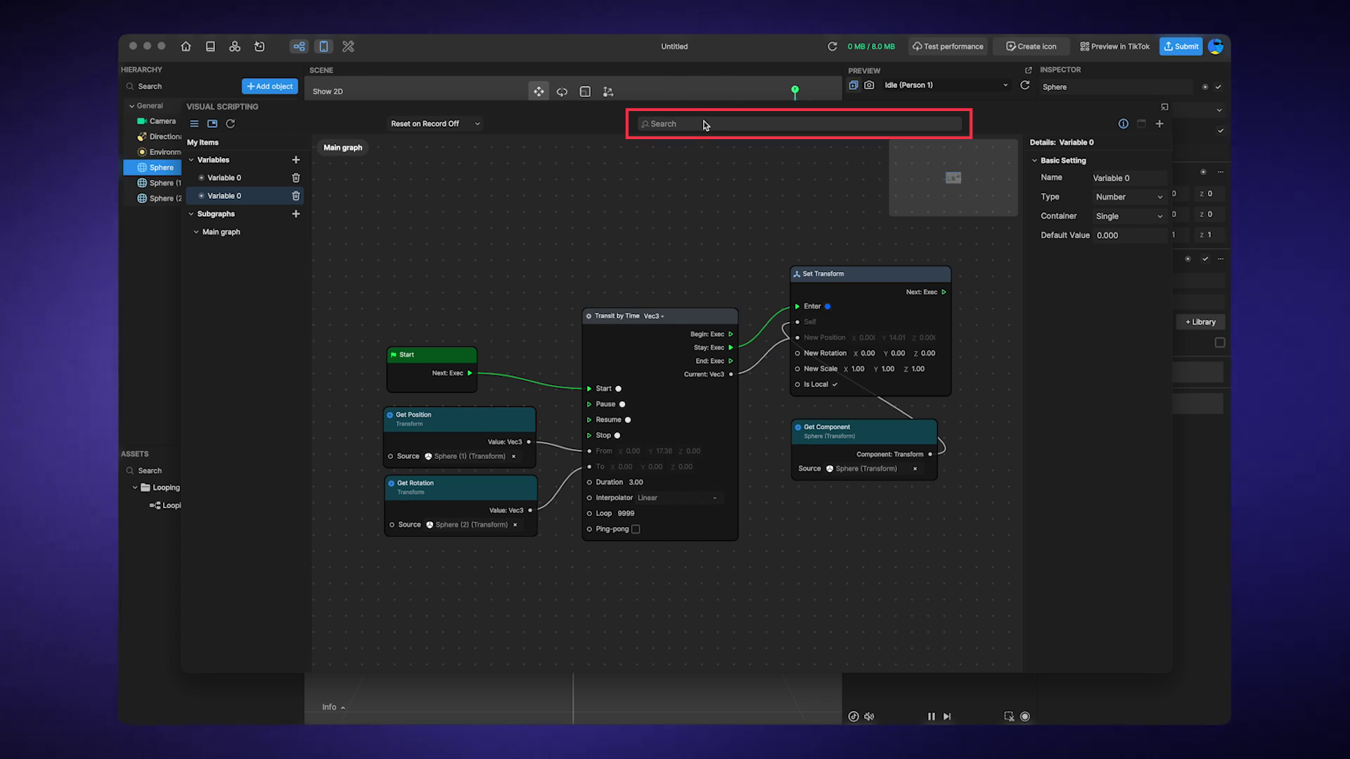
{"action": "left_click", "coordinate": [1124, 124]}
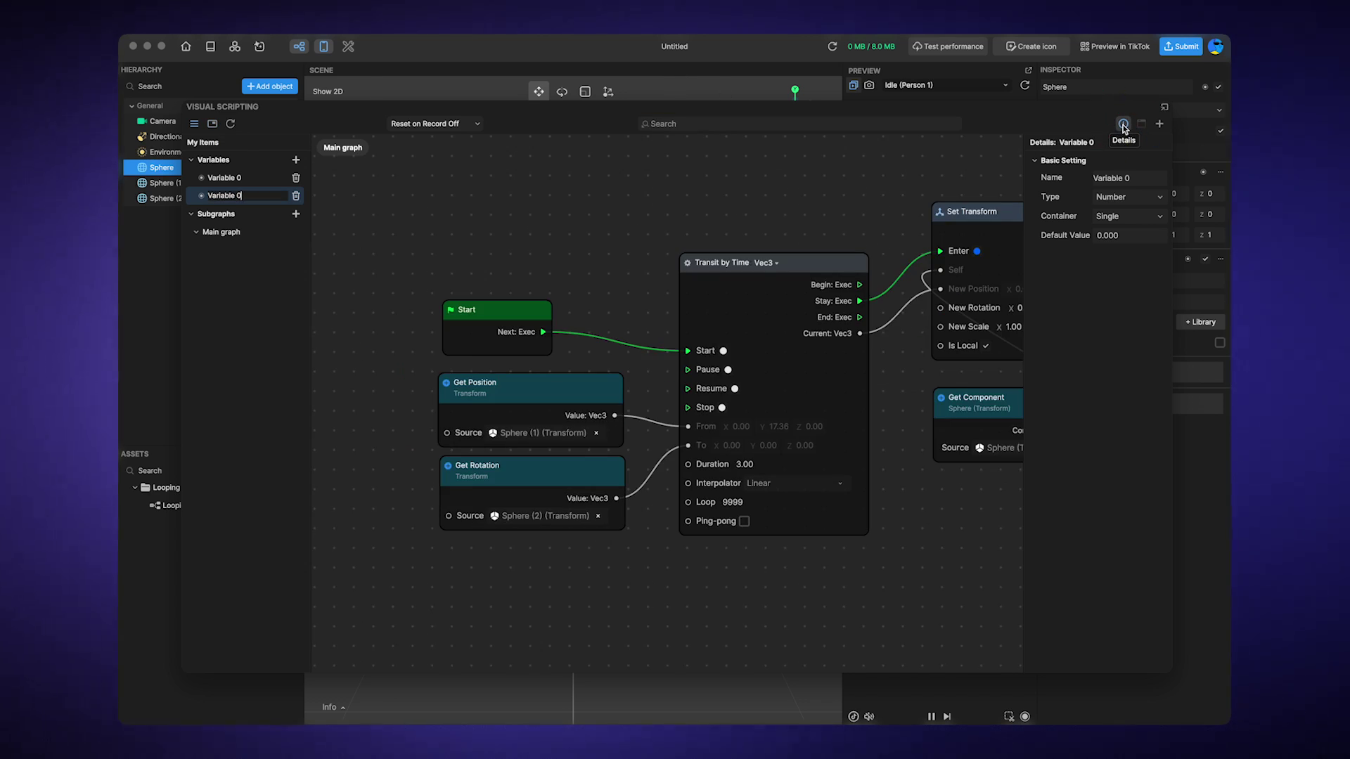
Frame Transit by Time in a red 'I like visual scripting!' comment and restore the layout.
{"action": "left_click", "coordinate": [1141, 124]}
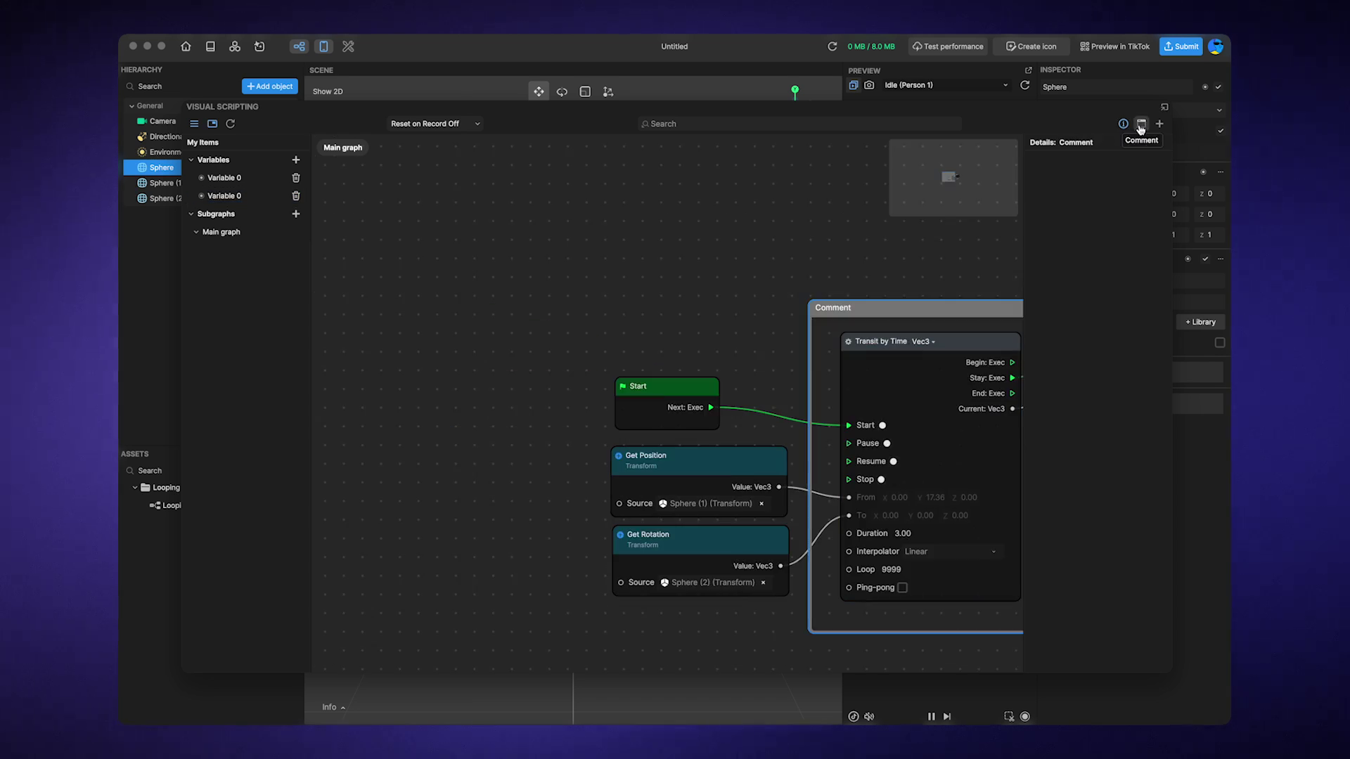
{"action": "right_click", "coordinate": [615, 264]}
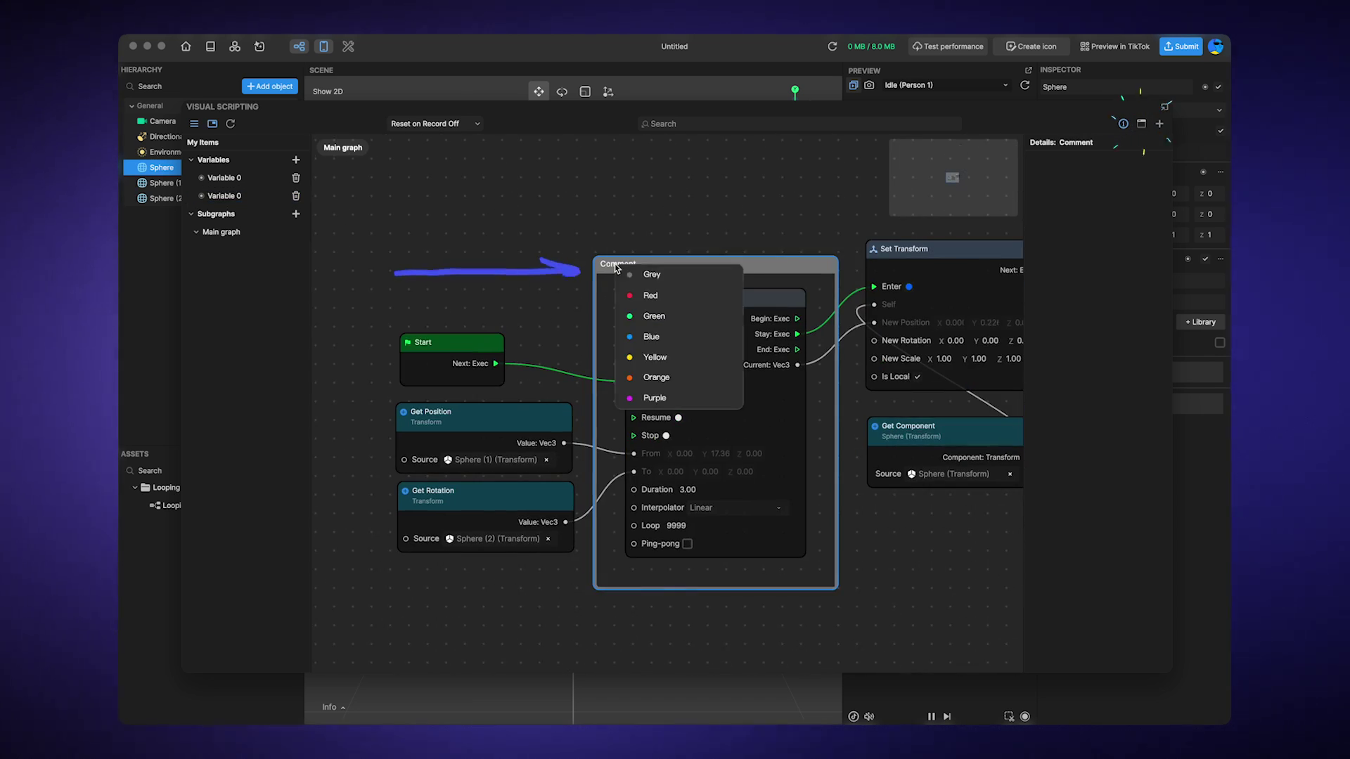
{"action": "left_click", "coordinate": [652, 296]}
{"action": "type", "text": "I like visual scripting!"}
{"action": "key", "text": "Return"}
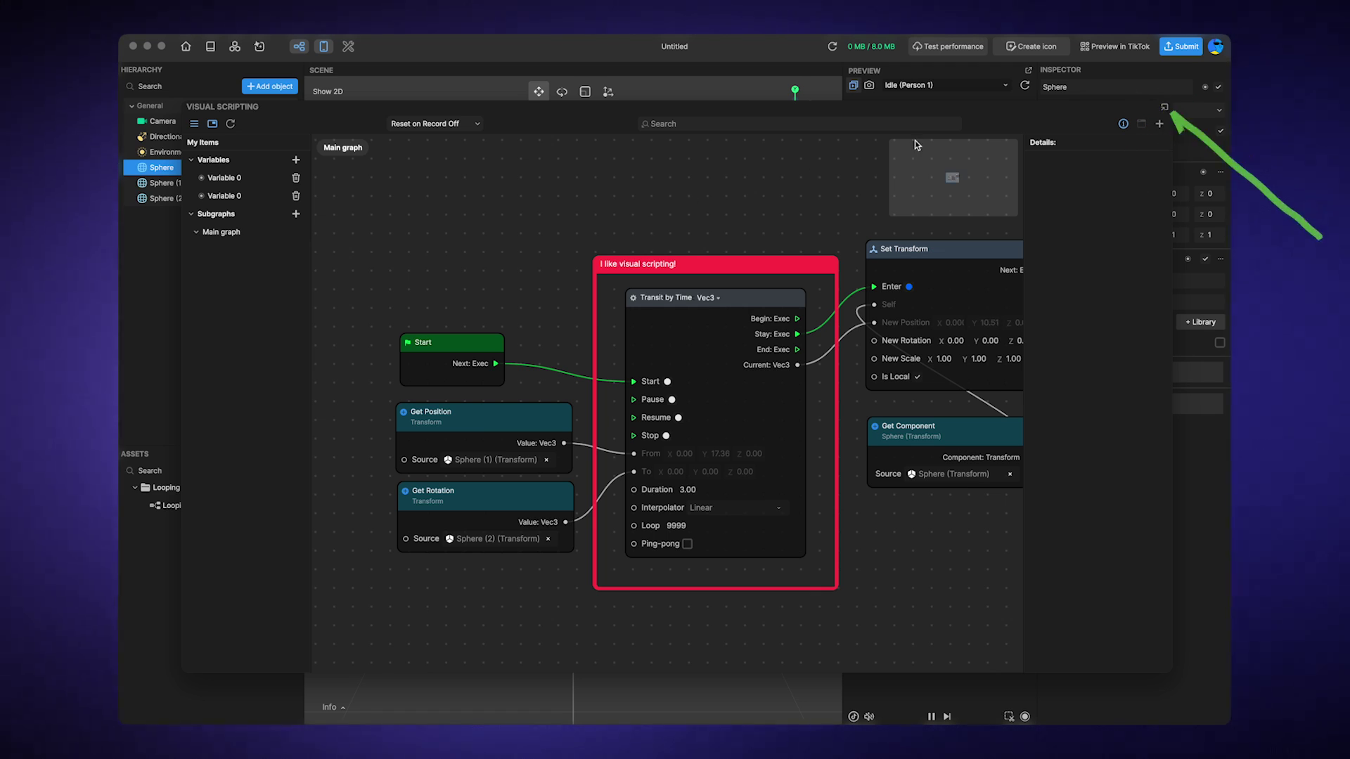
{"action": "left_click", "coordinate": [1164, 107]}
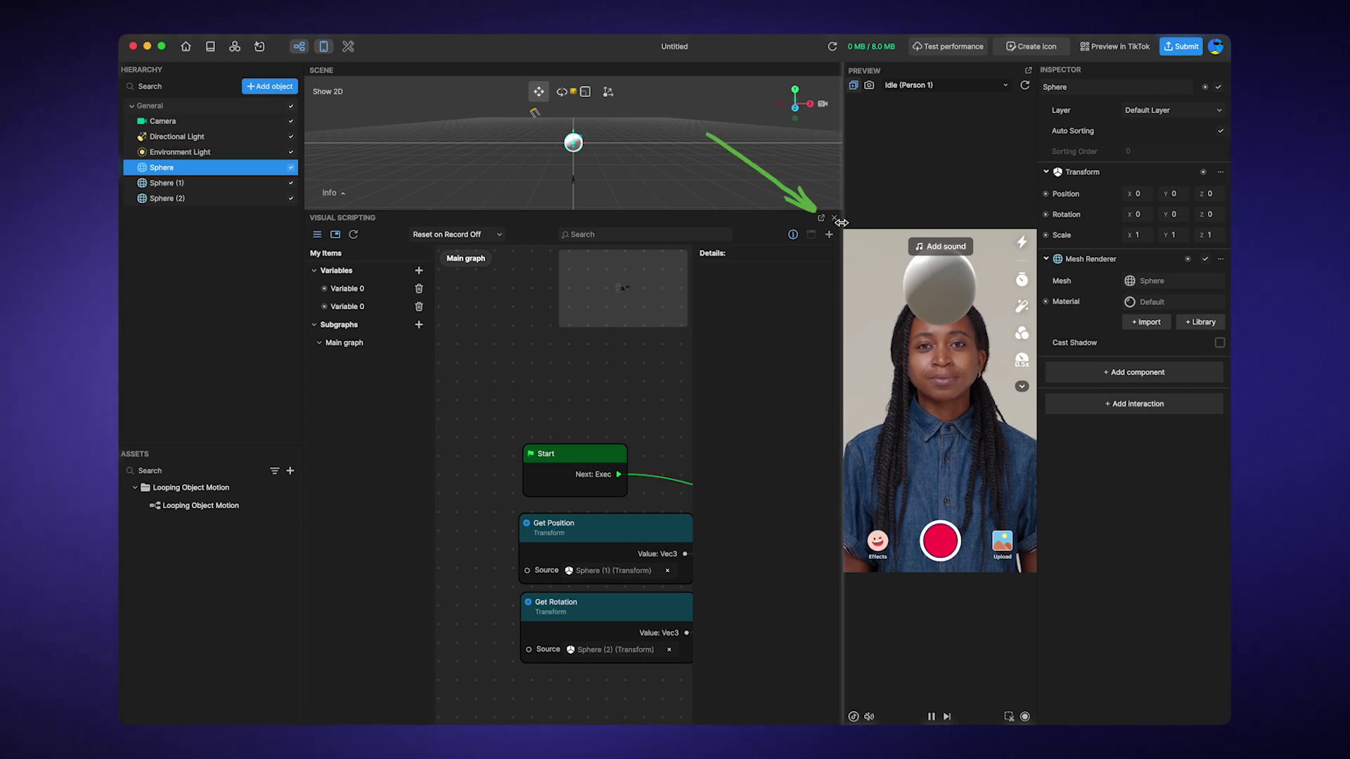
{"action": "left_click", "coordinate": [820, 218]}
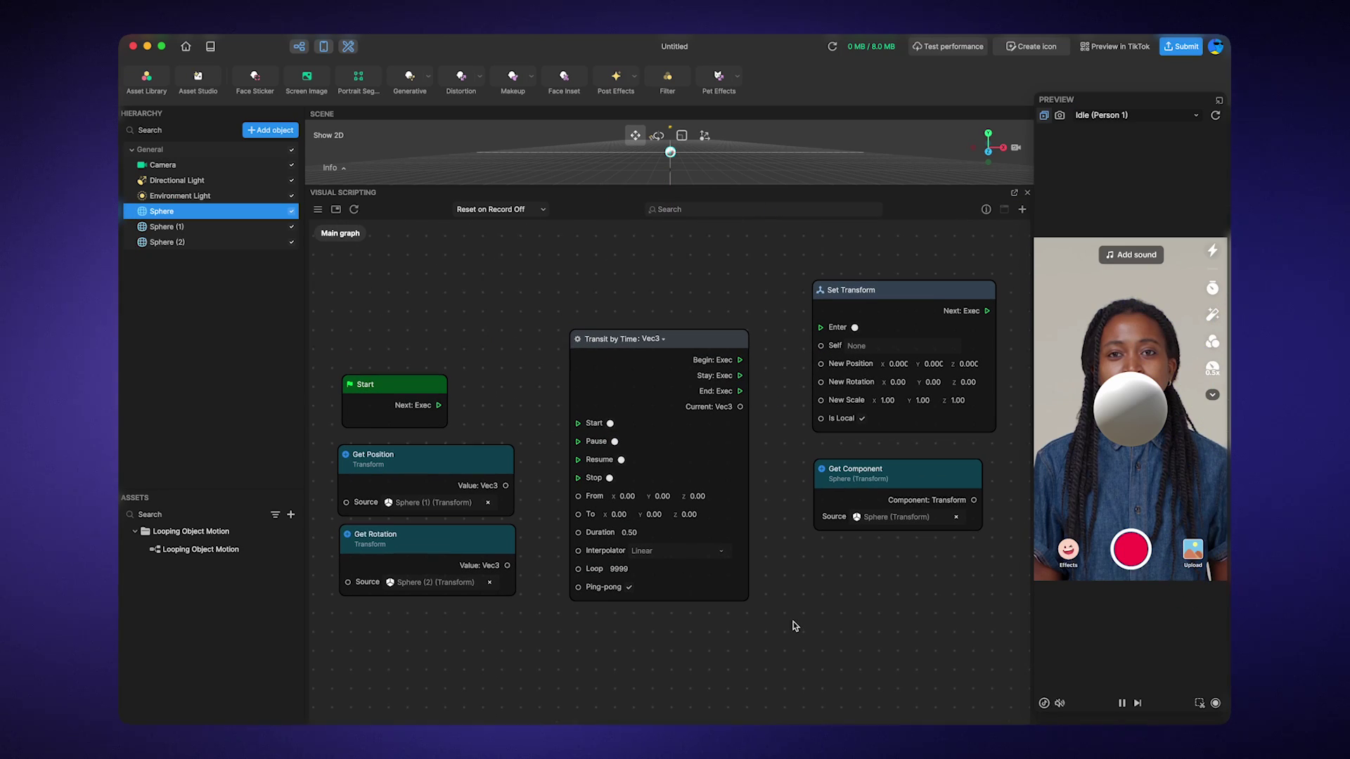
{"action": "left_click", "coordinate": [692, 341]}
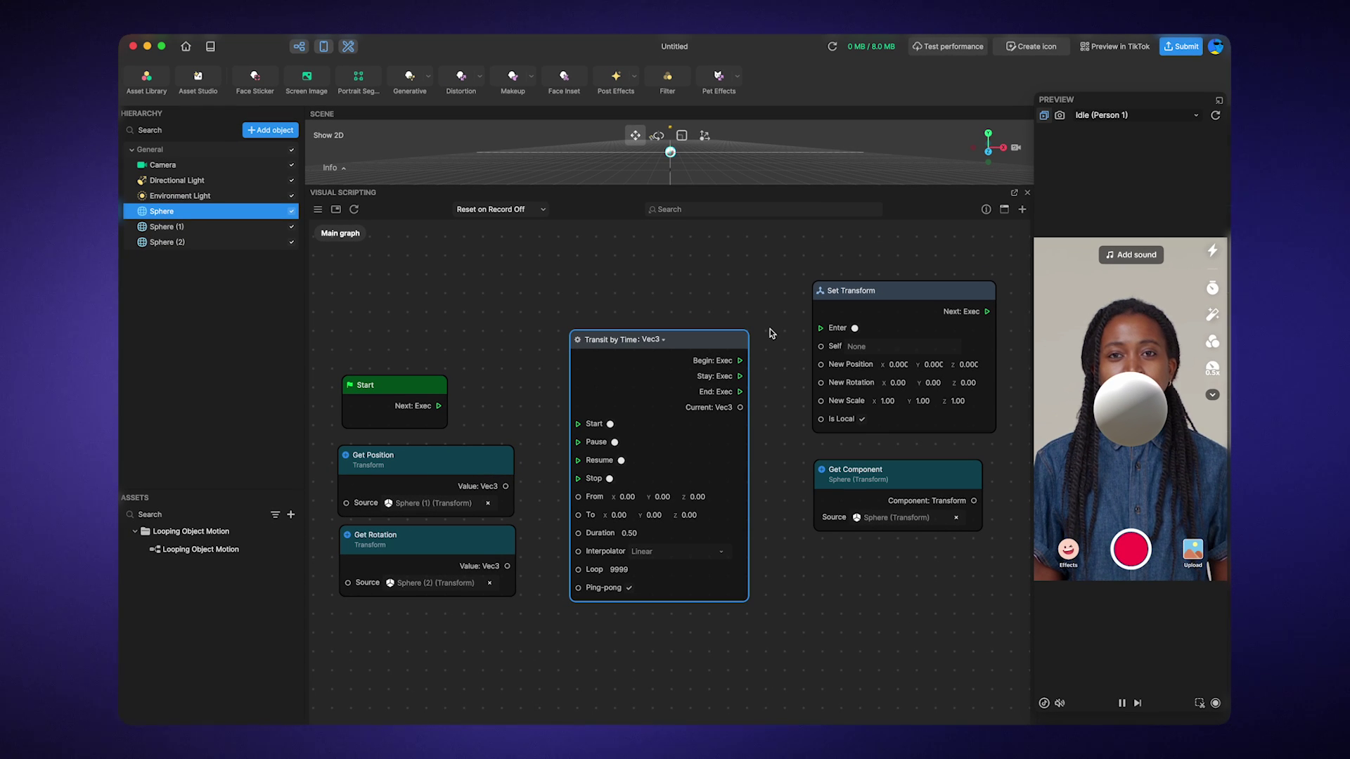
{"action": "left_click", "coordinate": [743, 365]}
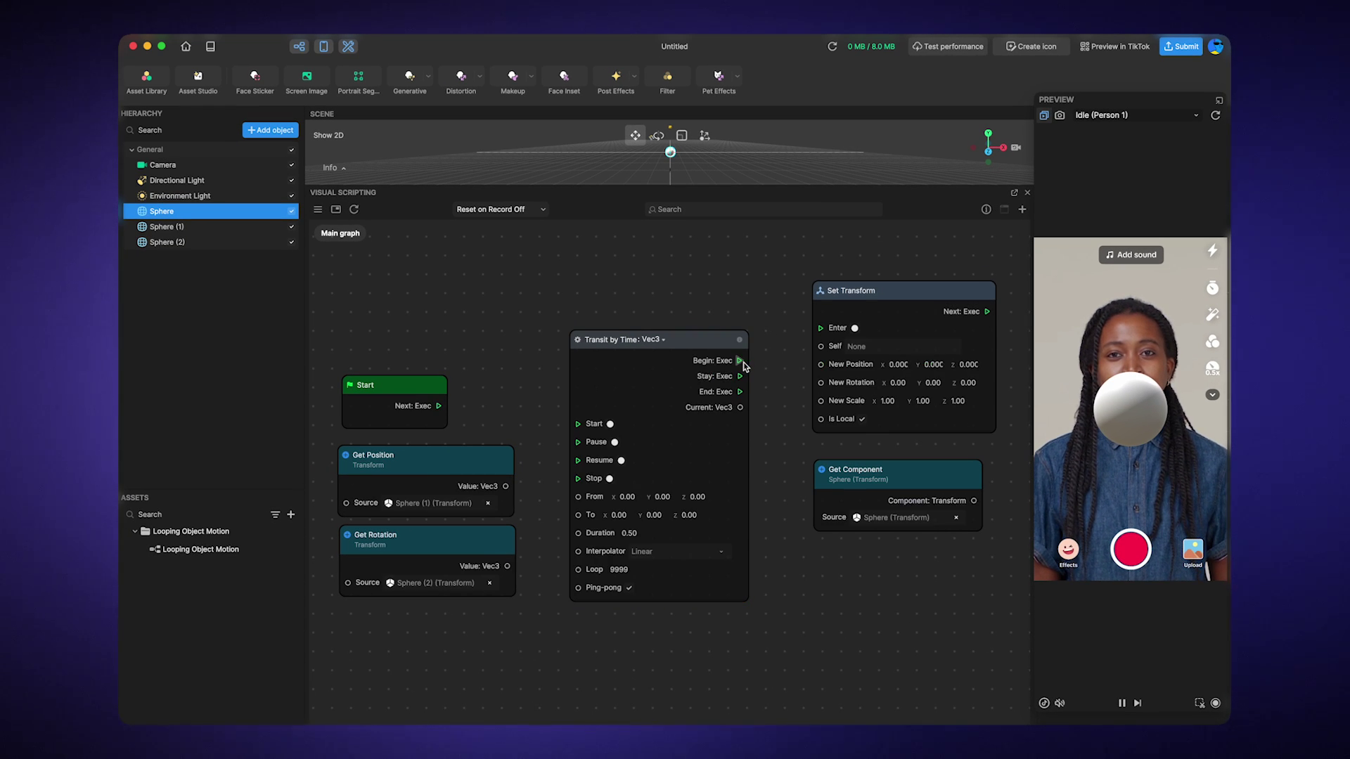